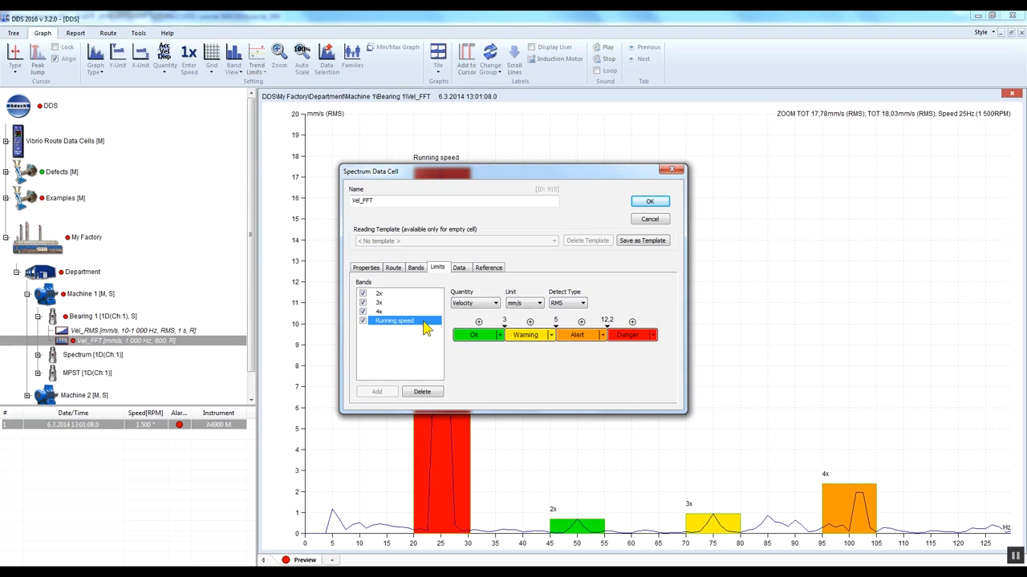
Review the 2x band's limits in the Vel_FFT cell, close its settings and set the zoomed graph's band view to With Limits
click(400, 295)
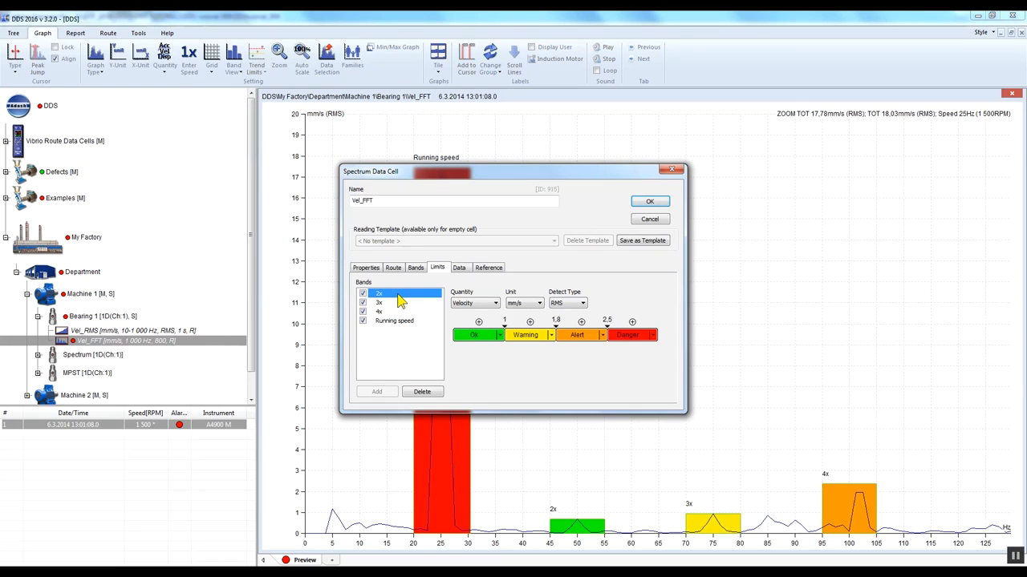
click(664, 204)
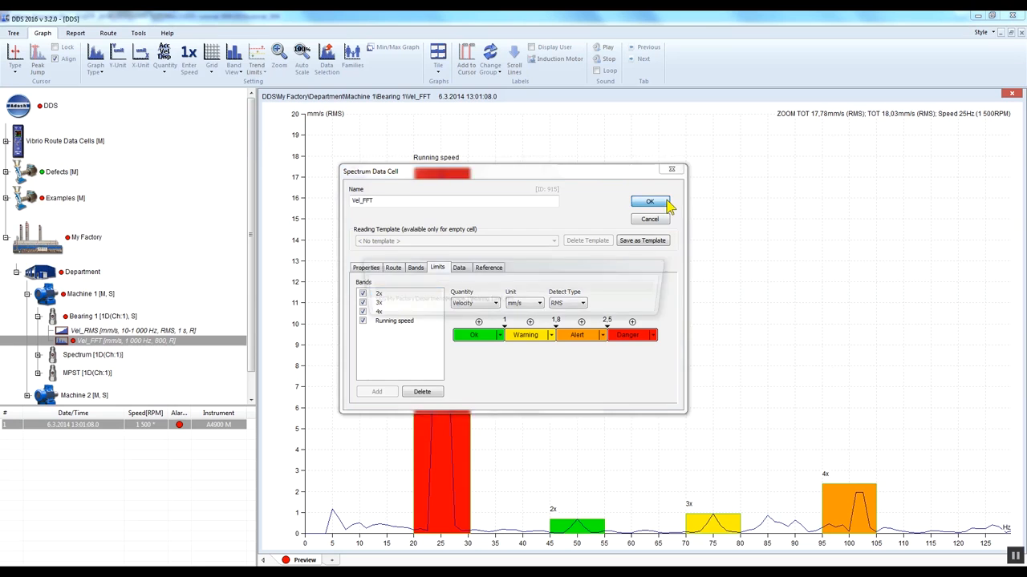
drag(421, 543, 279, 540)
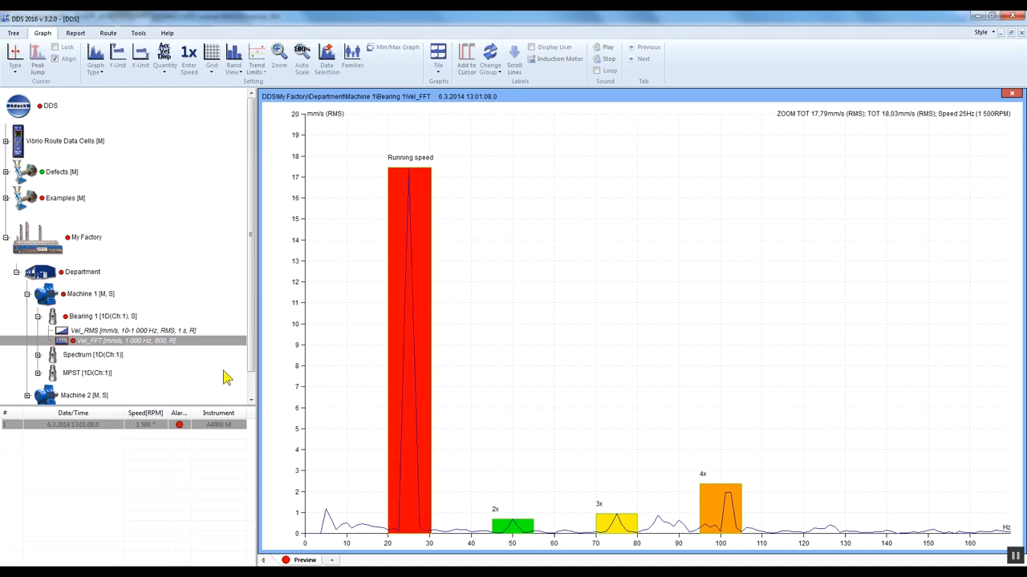
click(234, 64)
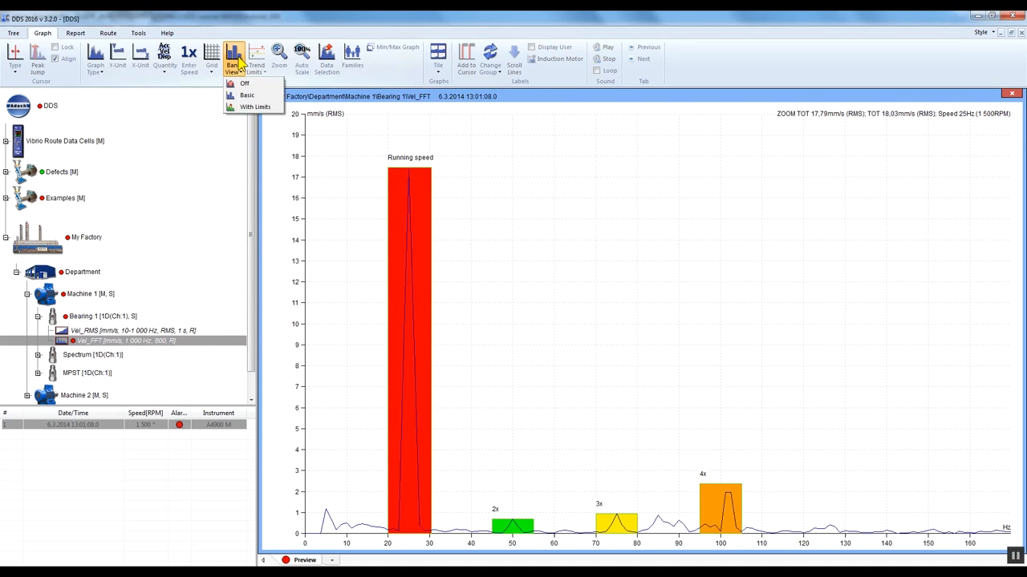
click(251, 106)
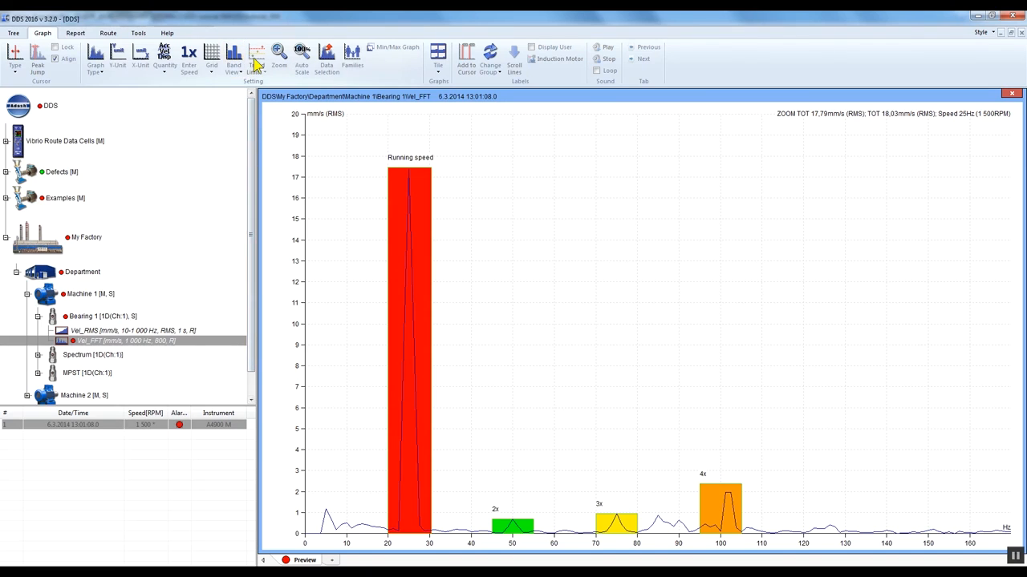
Add a band named "Running speed" to the Vel_FFT spectrum cell of Machine 1's Bearing 1
click(173, 320)
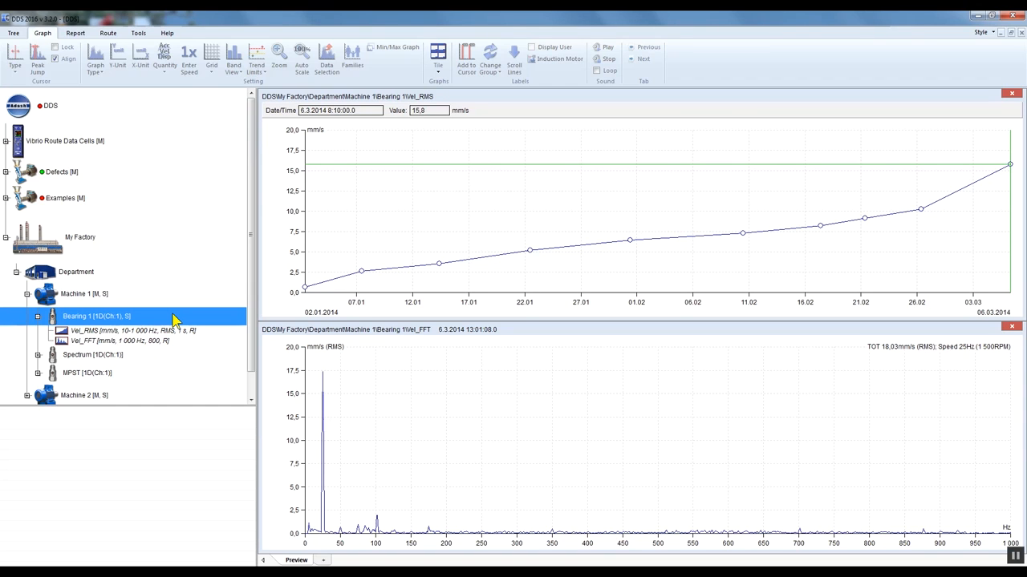
click(90, 343)
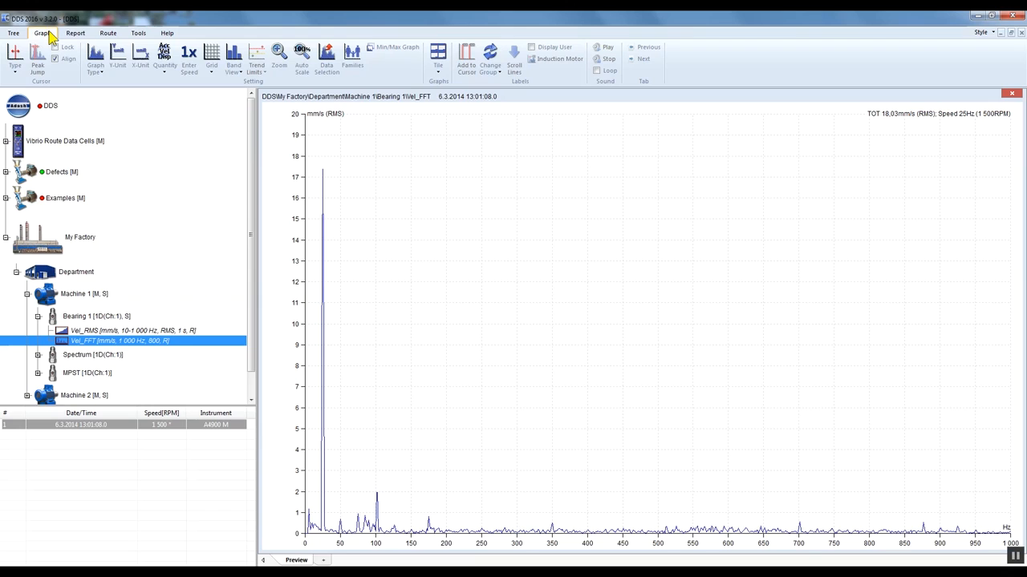
right_click(180, 346)
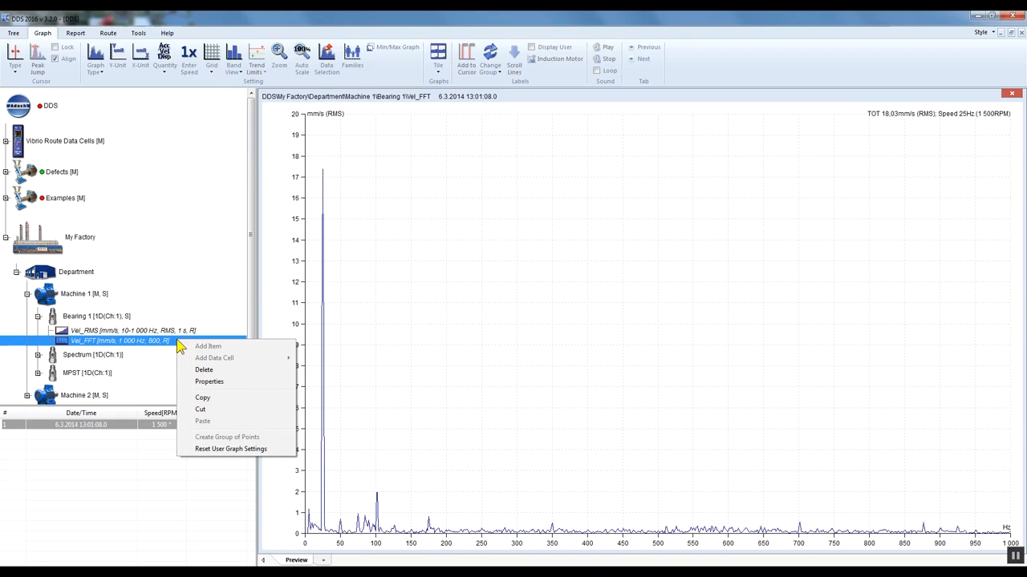
click(245, 381)
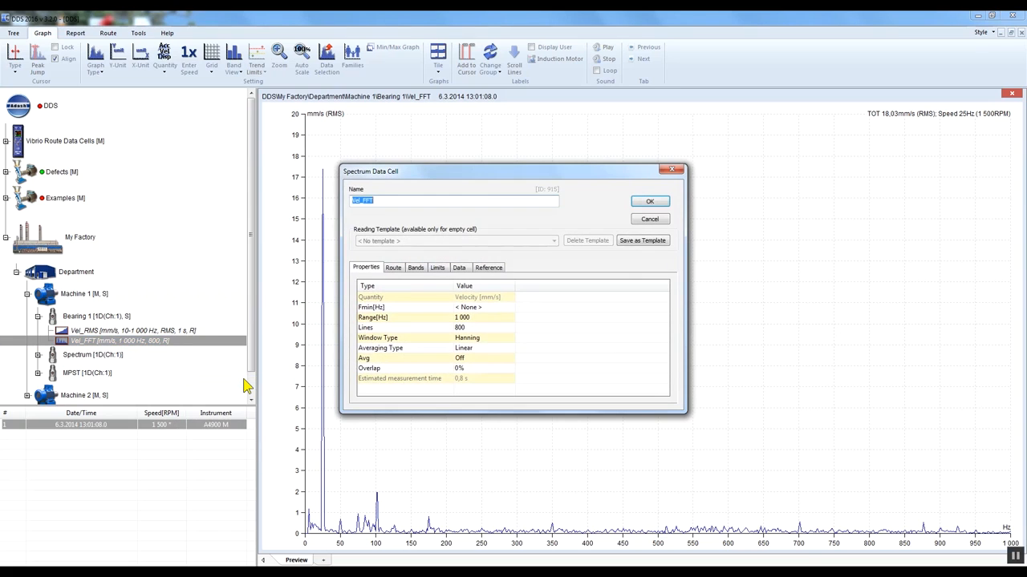
click(416, 268)
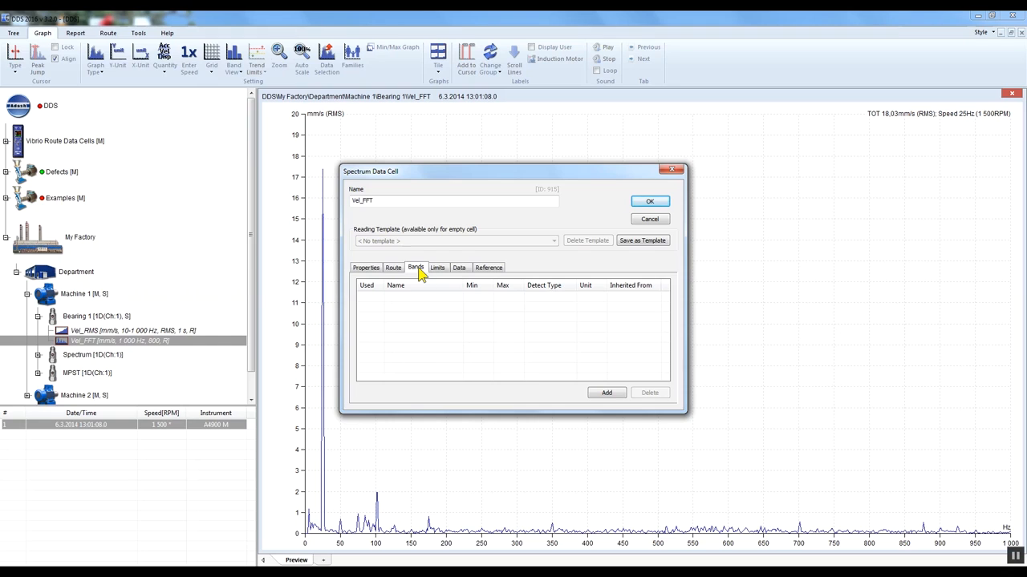
click(608, 395)
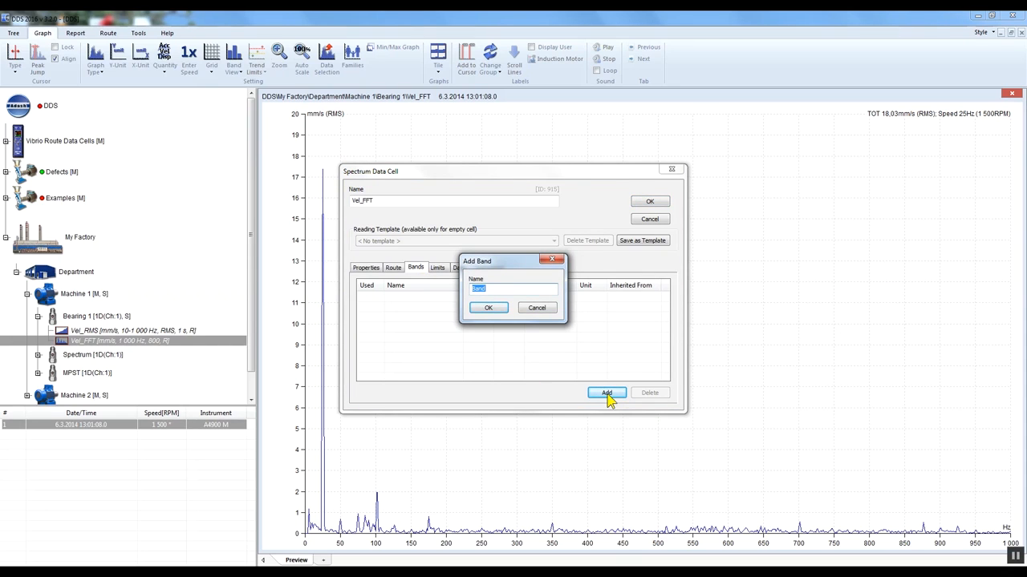
text(Running speed)
click(506, 313)
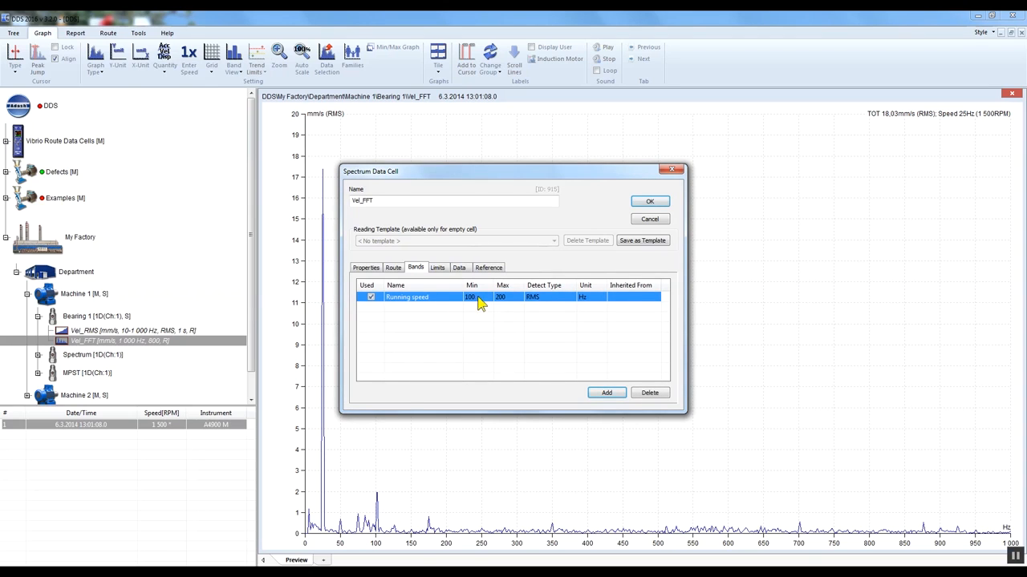
Define the Running speed band from 20 to 30 Hz with RMS detection and save the cell properties
click(476, 299)
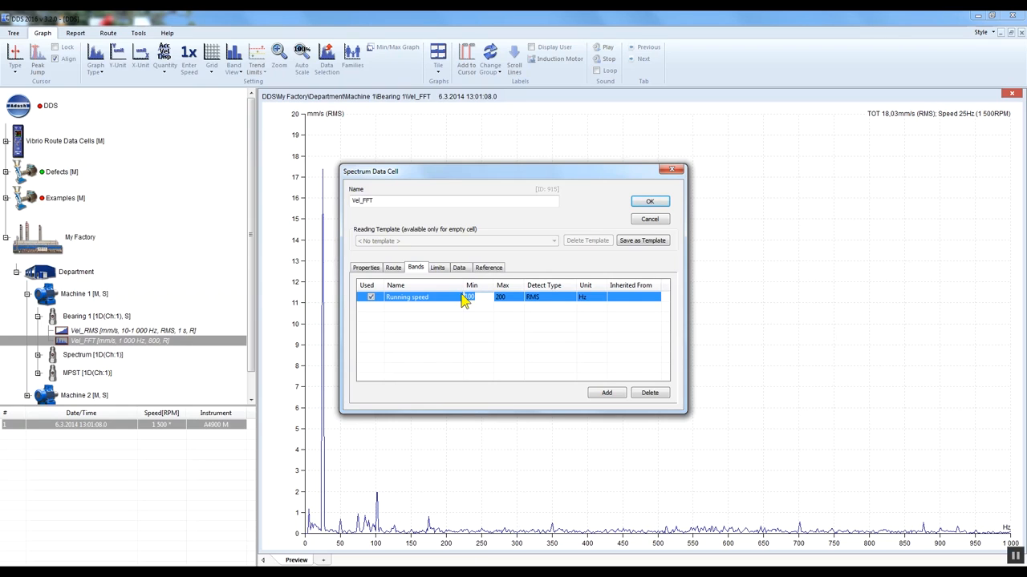
text(20)
click(510, 297)
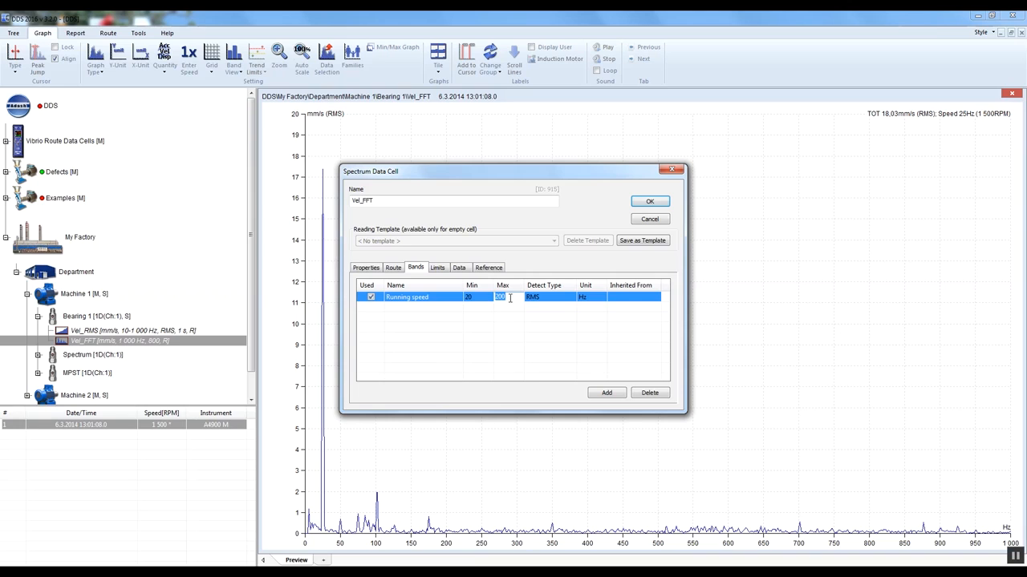
text(30)
click(551, 300)
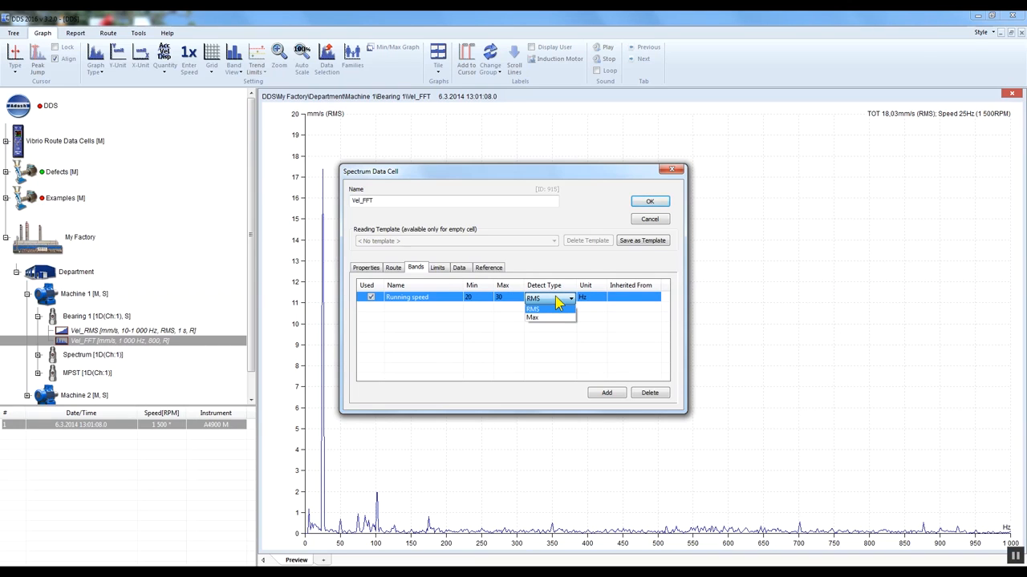
click(556, 303)
click(601, 302)
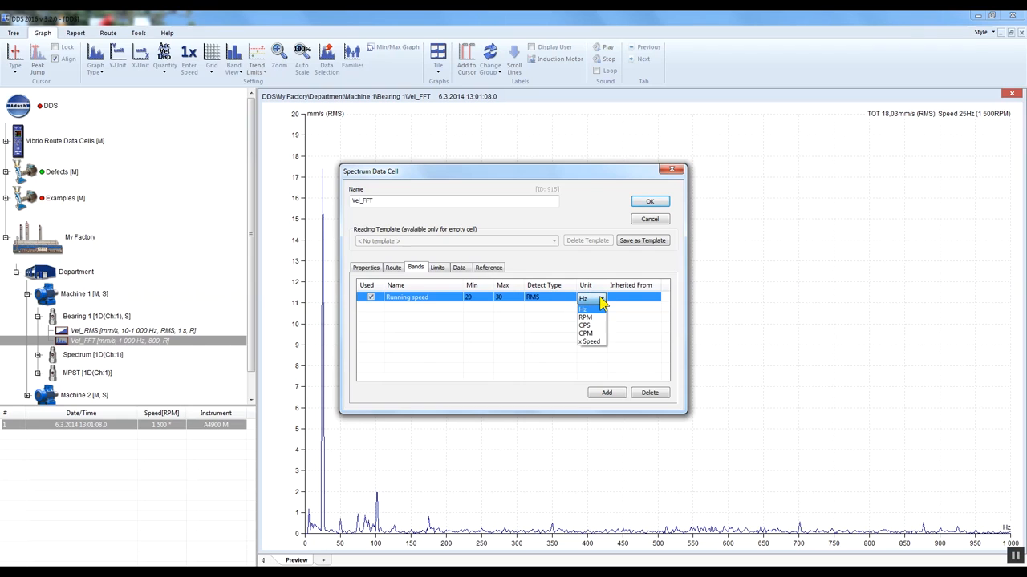
click(601, 302)
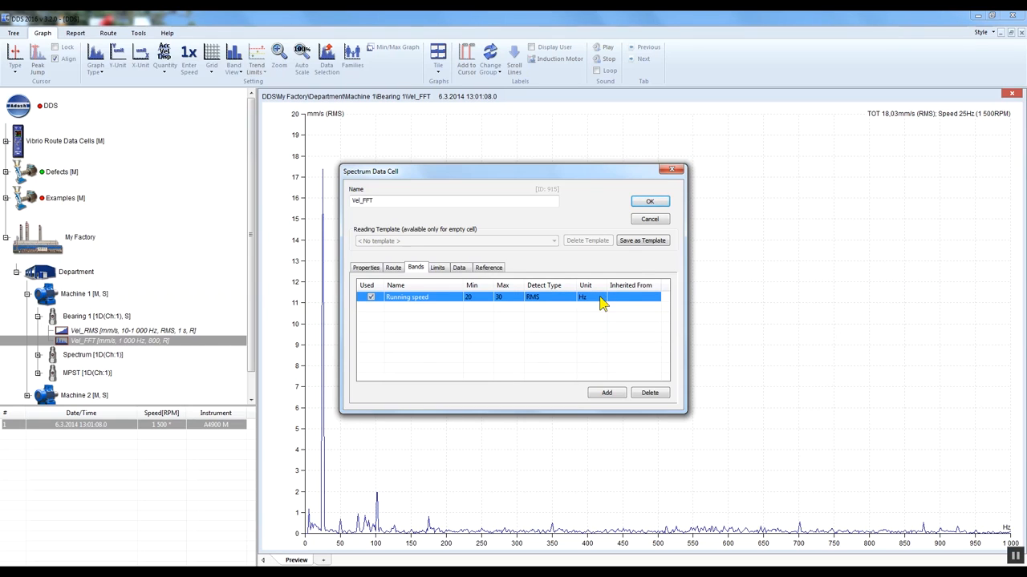
click(656, 205)
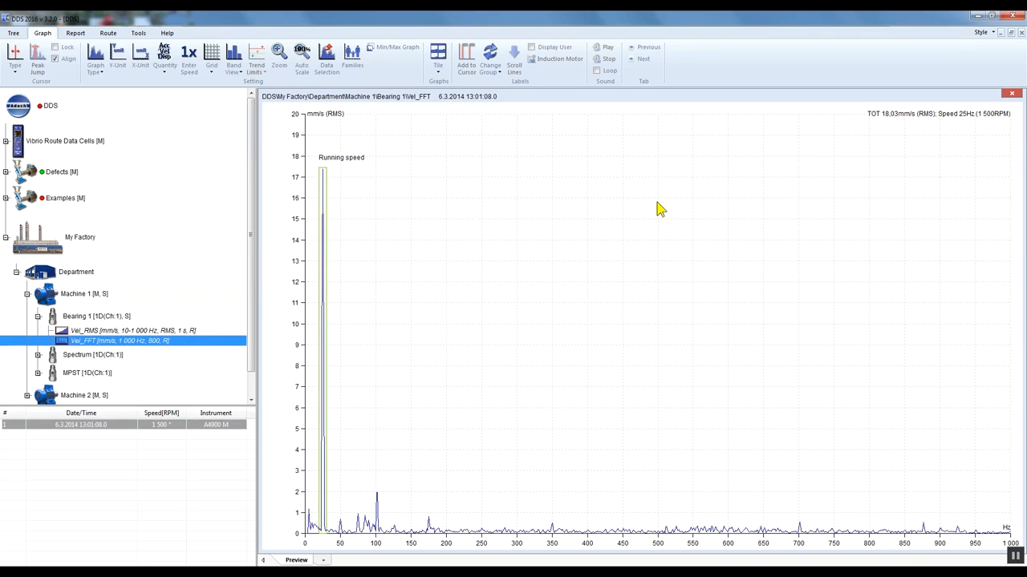
Edit the Running speed band directly in the graph, setting its maximum frequency to 35 Hz
drag(360, 550, 284, 552)
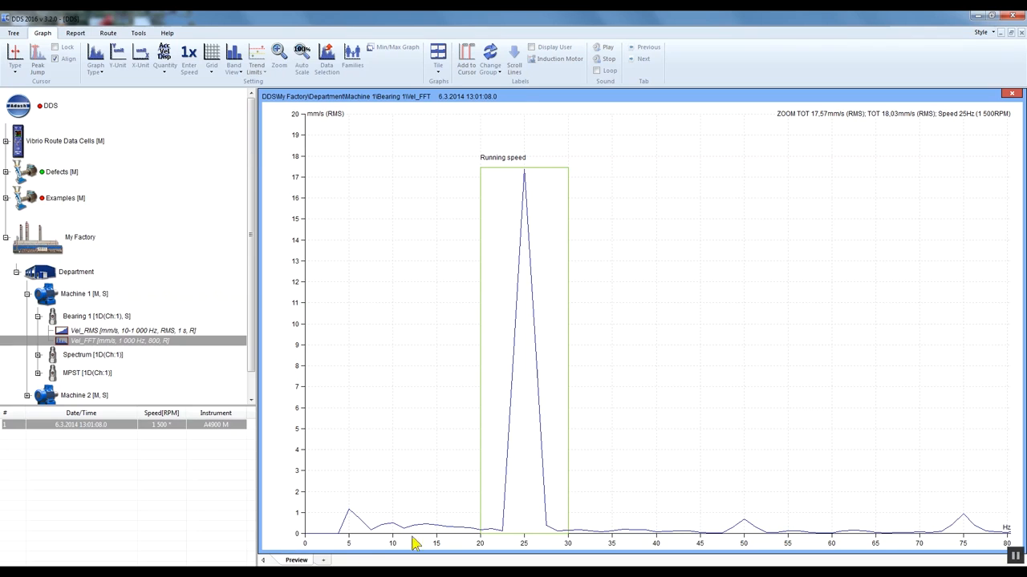
double_click(566, 344)
double_click(526, 271)
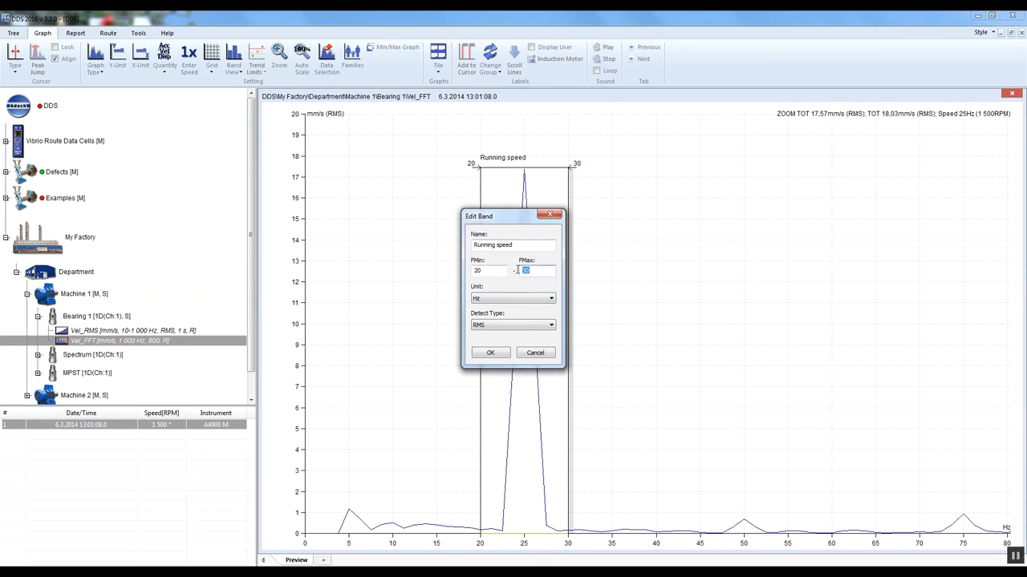
text(35)
click(491, 353)
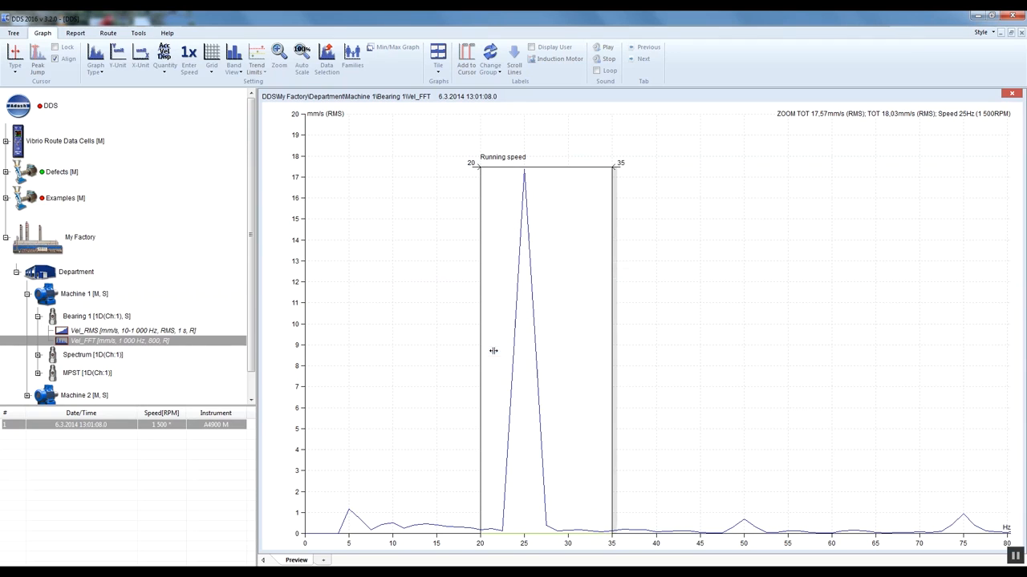
Narrow the Running speed band by moving its upper edge in the graph and set its maximum frequency to 30 Hz
drag(612, 361, 570, 365)
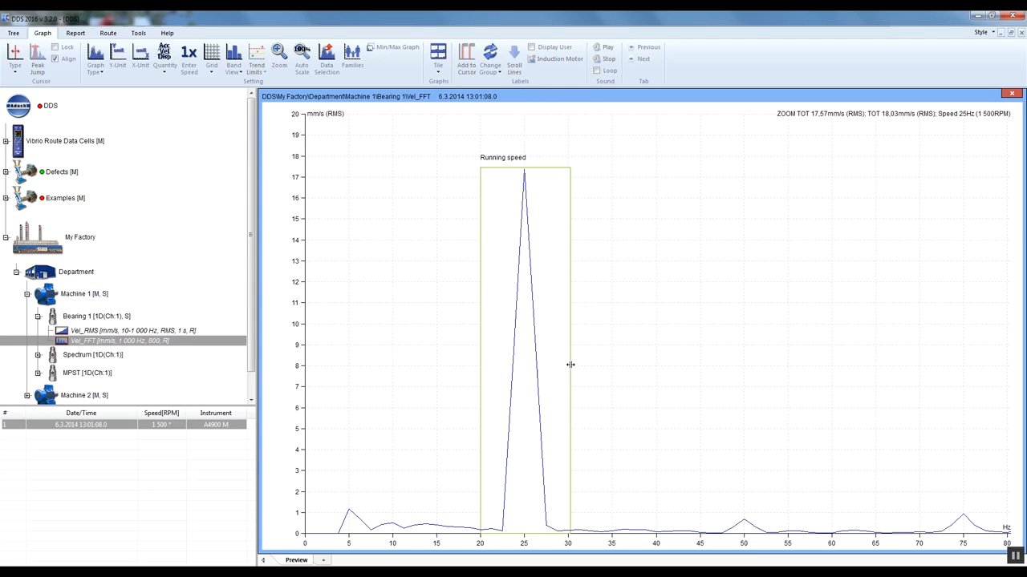
double_click(572, 304)
drag(543, 273, 496, 271)
text(30)
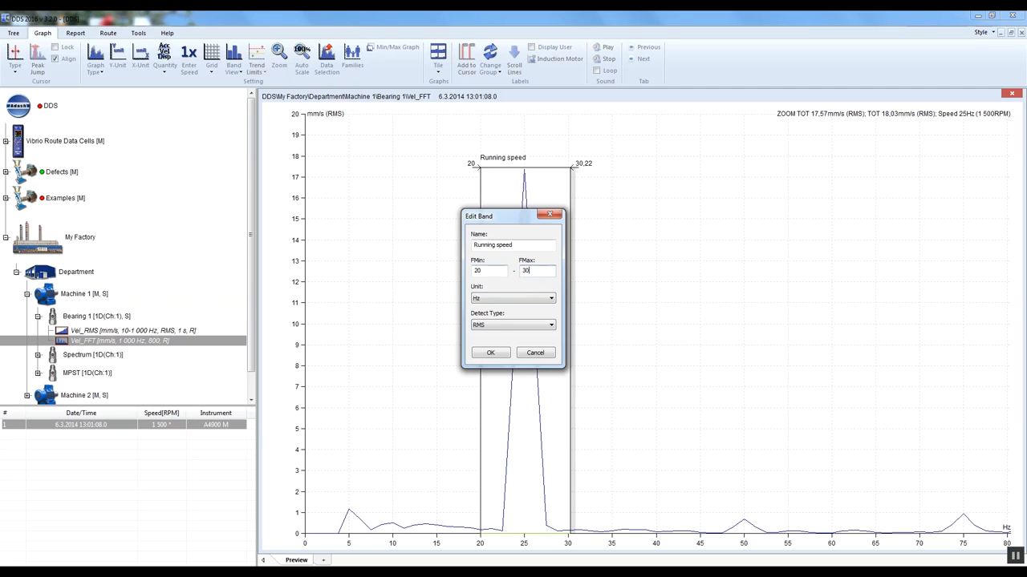
click(497, 353)
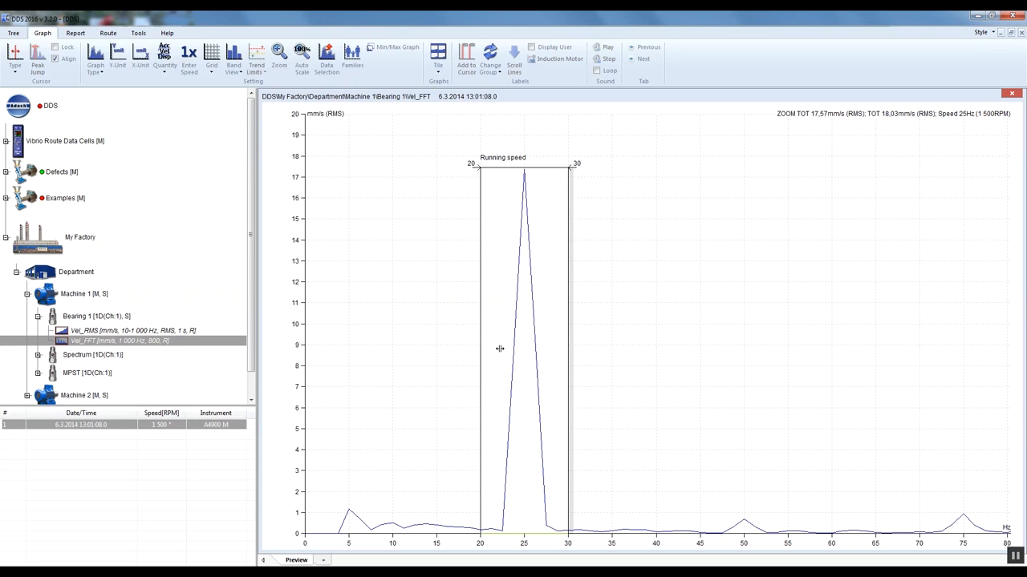
Add a second band named "2x" in the Vel_FFT cell properties
click(156, 343)
right_click(173, 342)
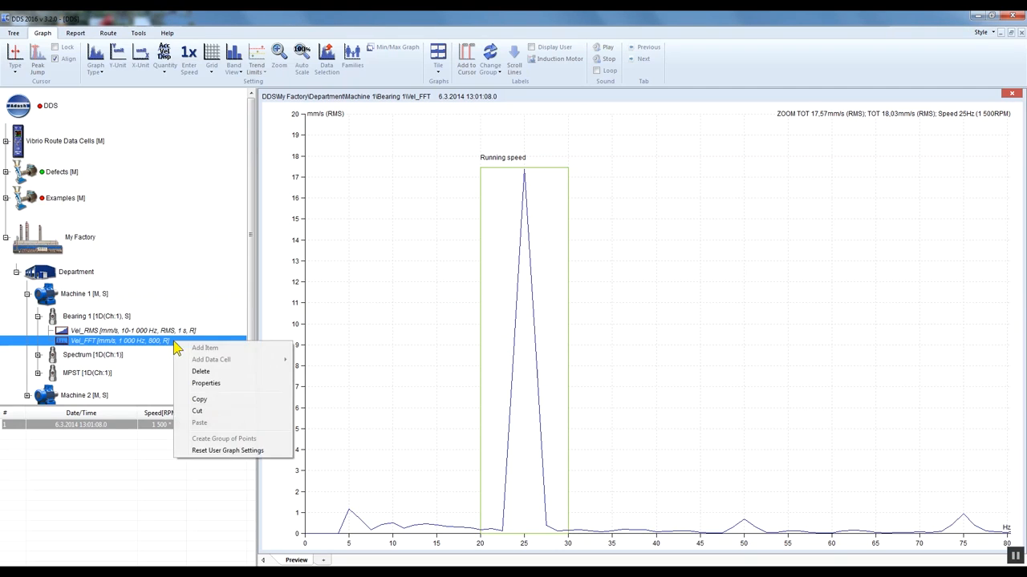
click(230, 388)
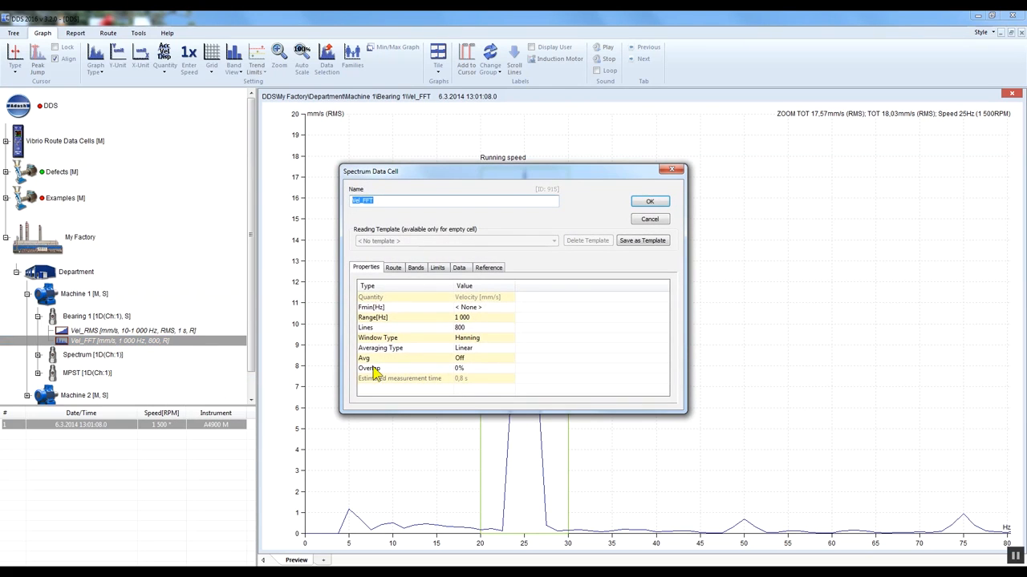
click(416, 270)
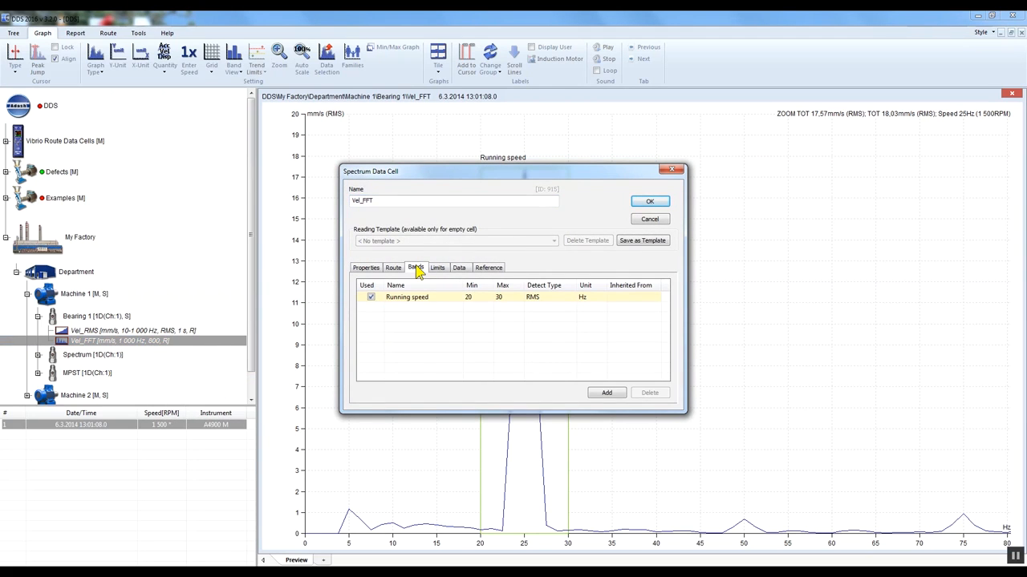
click(607, 393)
text(2x)
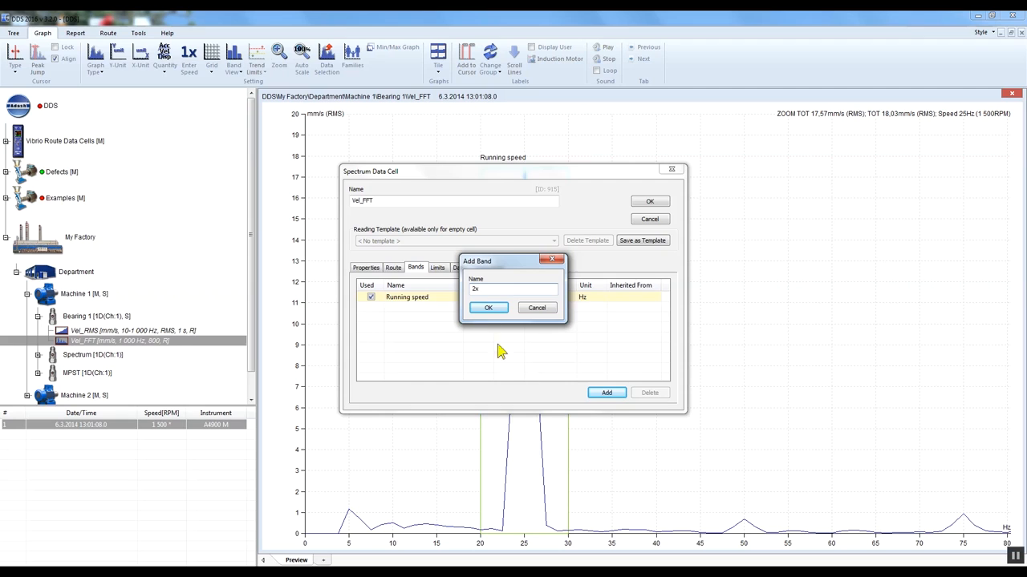
click(489, 310)
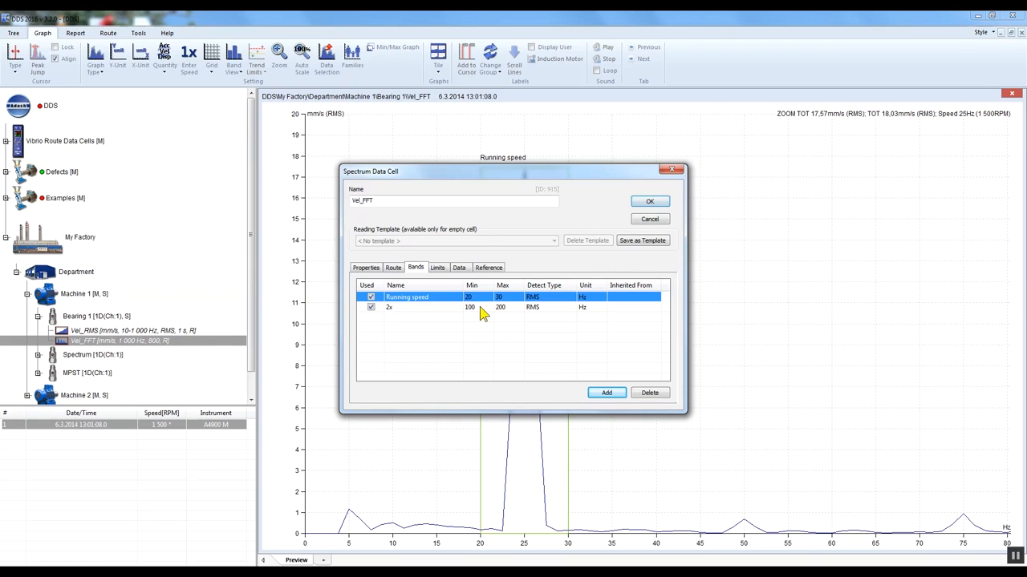
Set the 2x band's range to 45–55 Hz, save the cell properties and check both bands in the spectrum
click(476, 308)
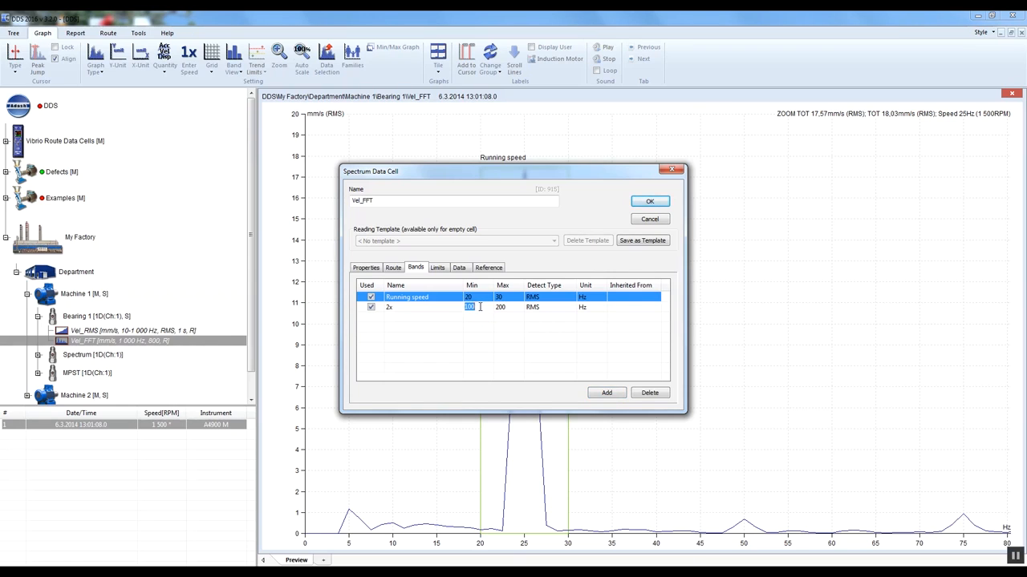
text(45)
click(510, 307)
text(55)
click(652, 202)
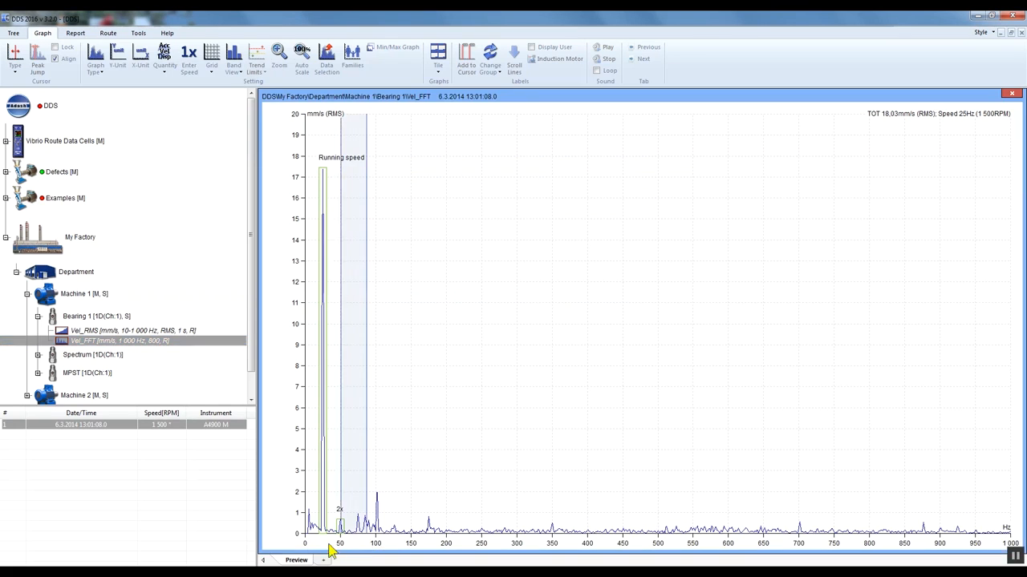
drag(330, 552, 303, 550)
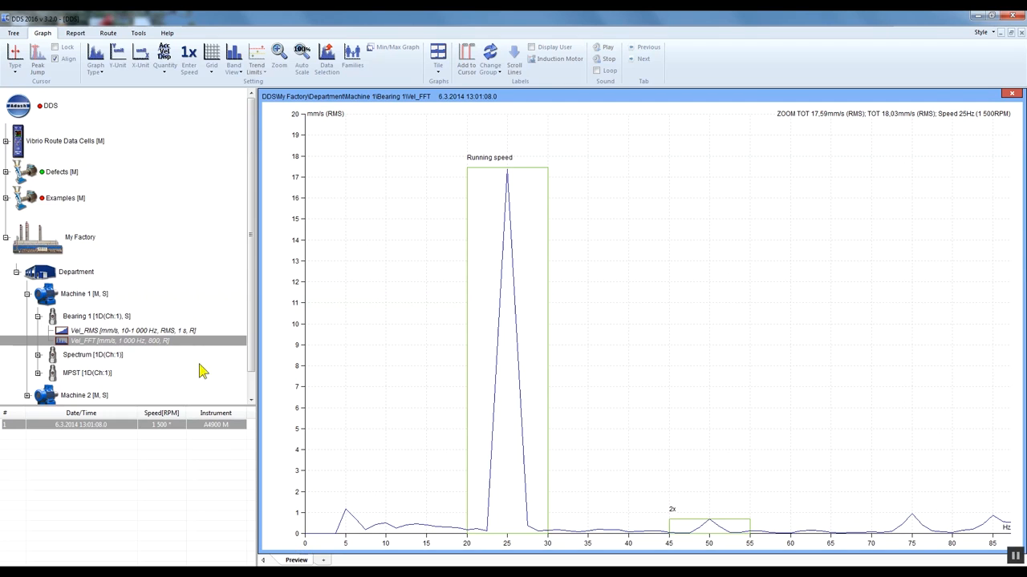
Add the Running speed band to the limits of the Vel_FFT data cell
right_click(181, 343)
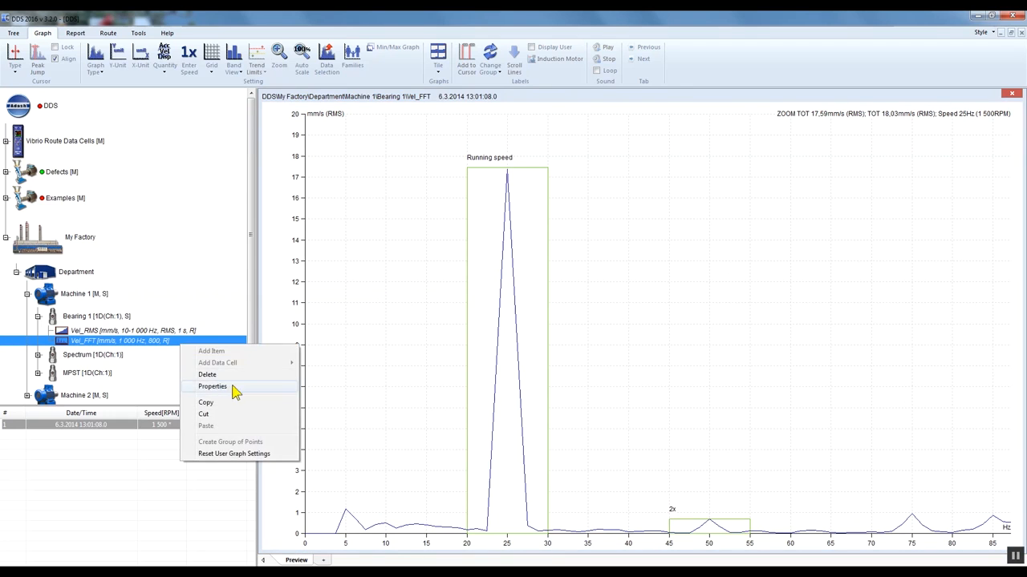
click(213, 386)
click(441, 269)
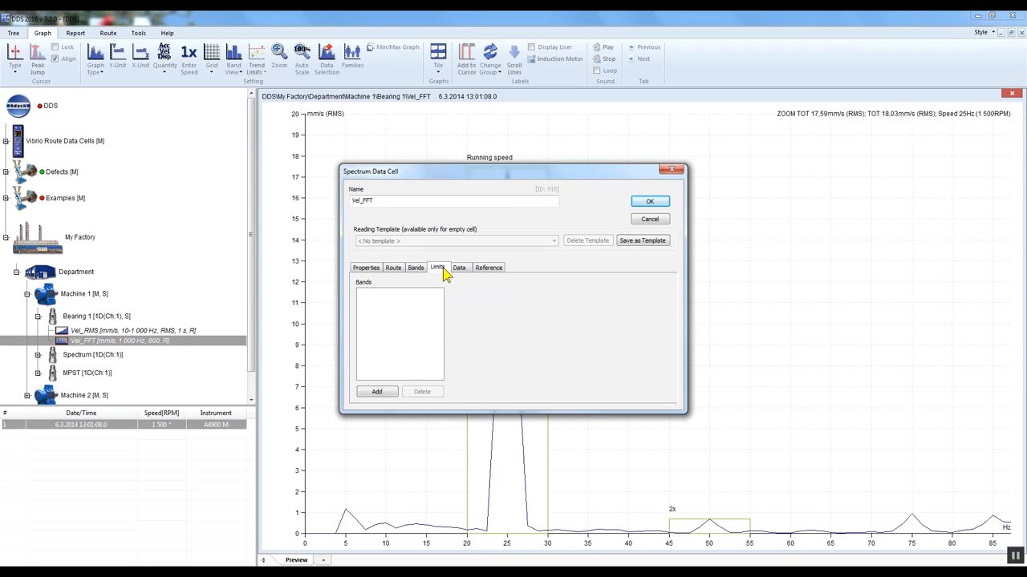
click(388, 393)
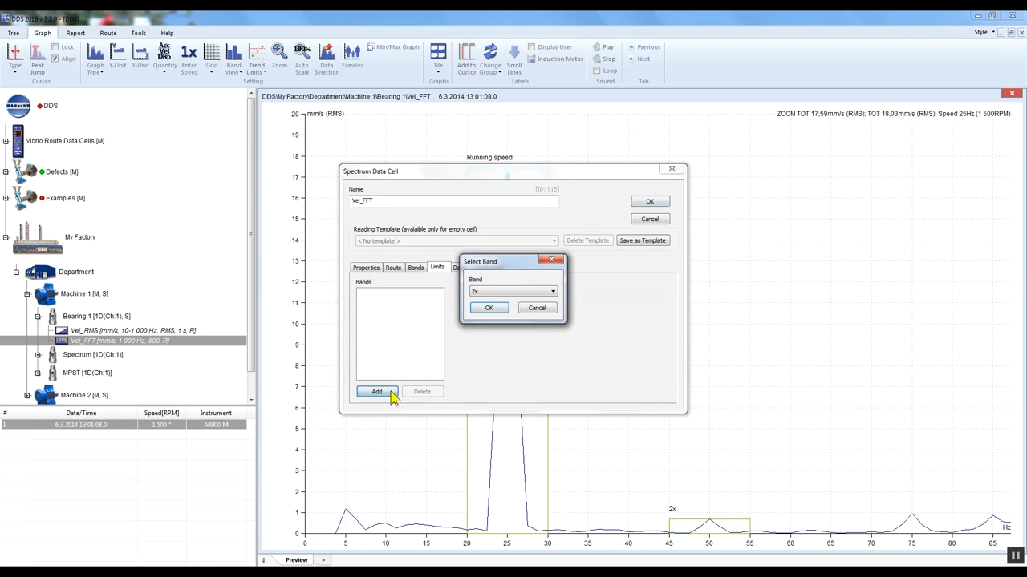
click(551, 293)
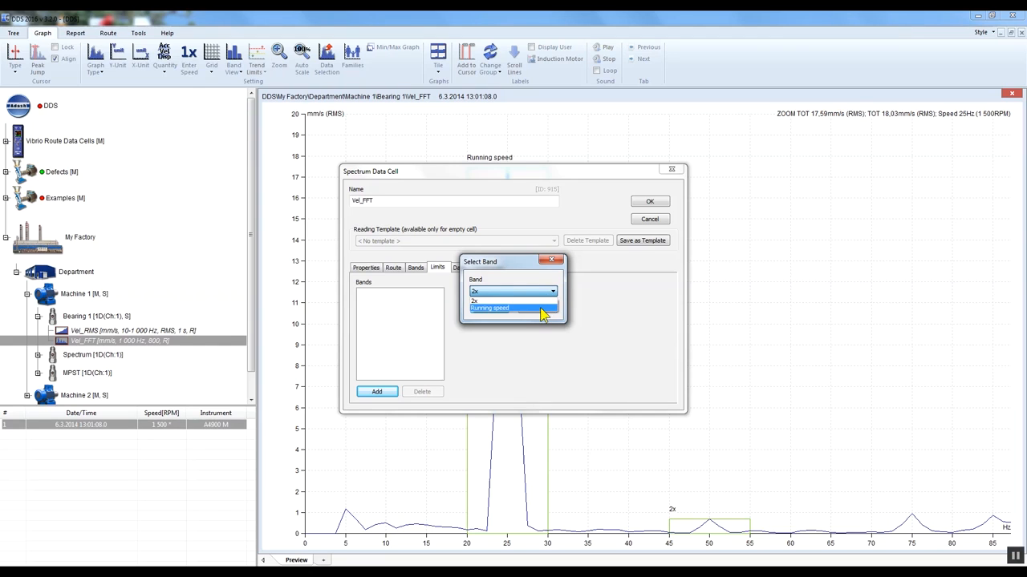
click(542, 309)
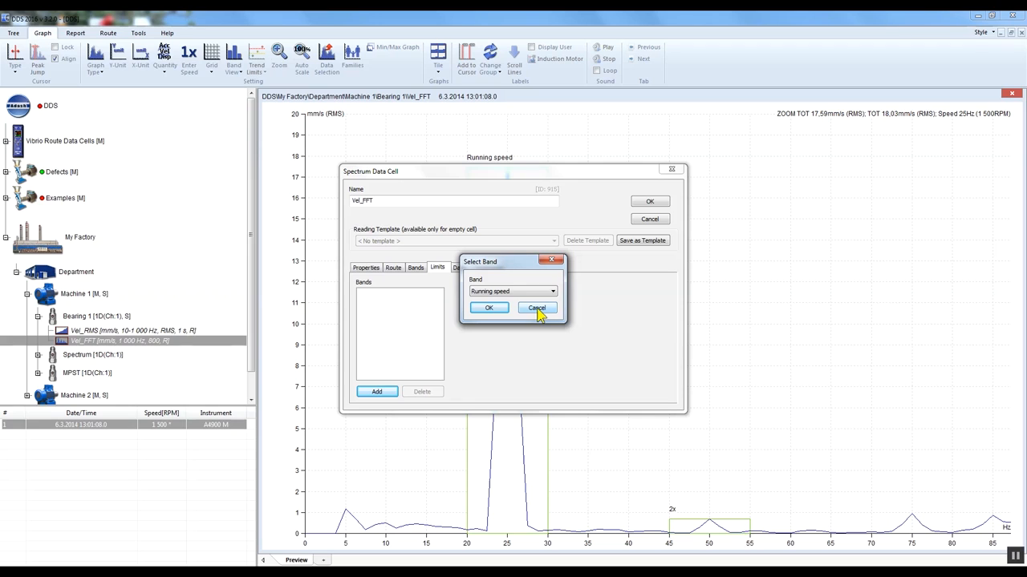
click(488, 309)
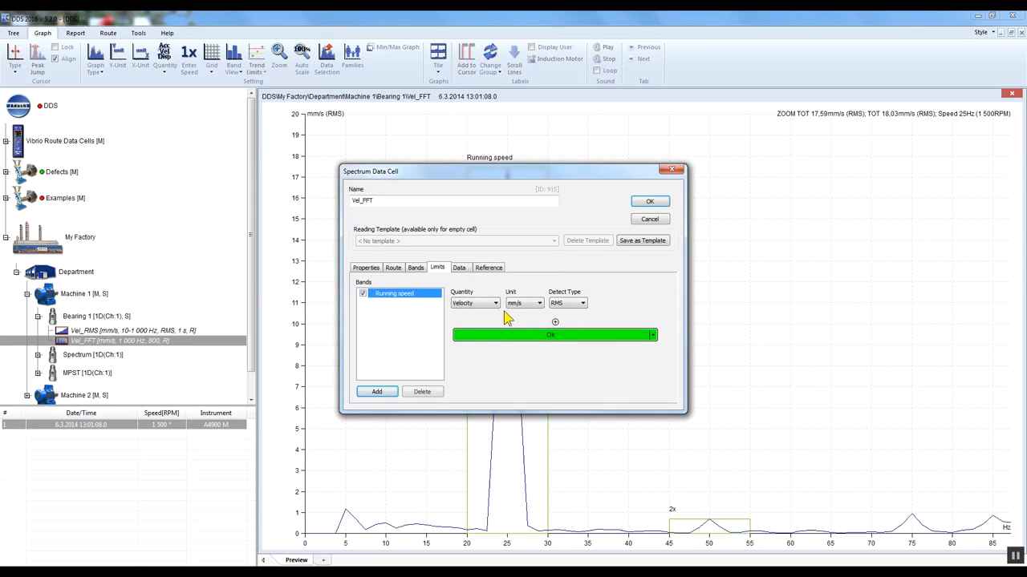
Examine the detect type and quantity options for the Running speed band's limits, keeping RMS and Velocity
click(572, 312)
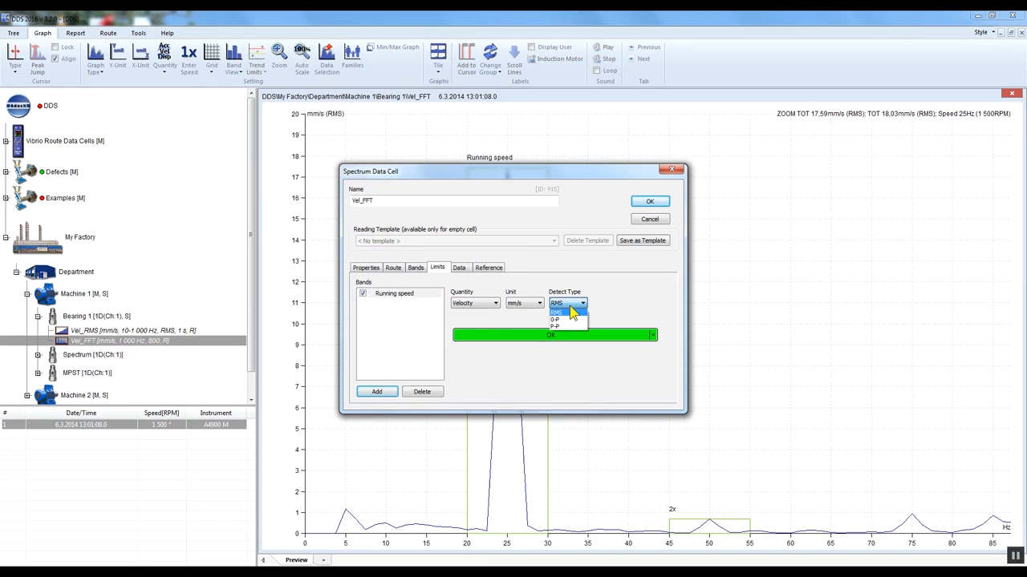
click(571, 313)
click(490, 311)
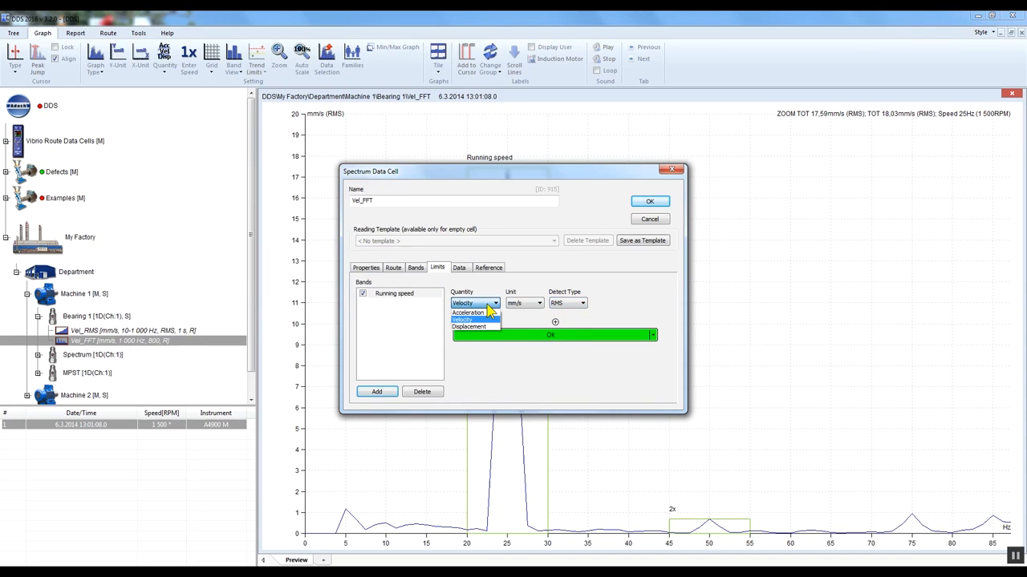
click(490, 311)
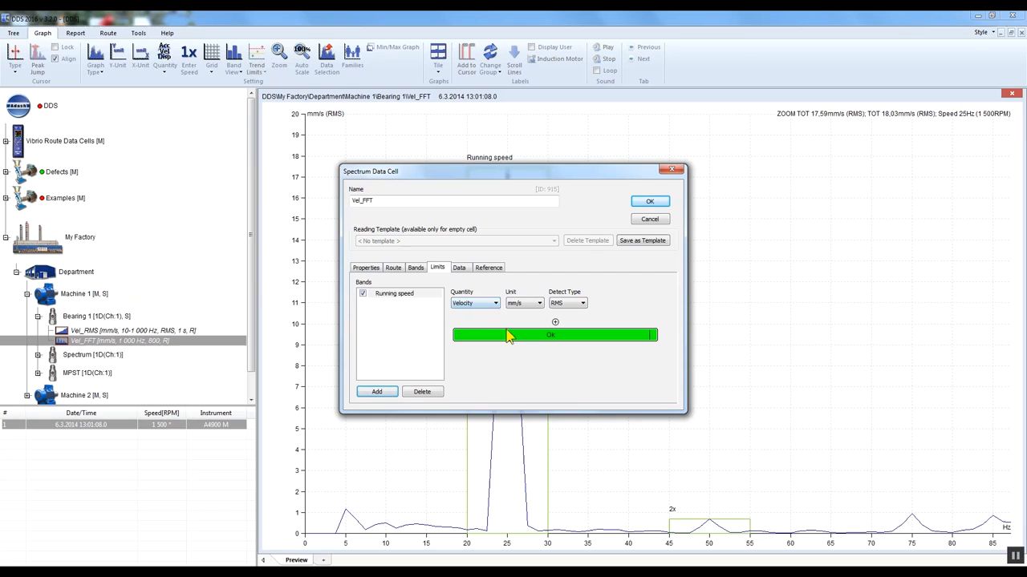
Add limit values of 3, 5 and 7 mm/s to the Running speed band, creating Warning, Alert and Danger ranges
click(554, 324)
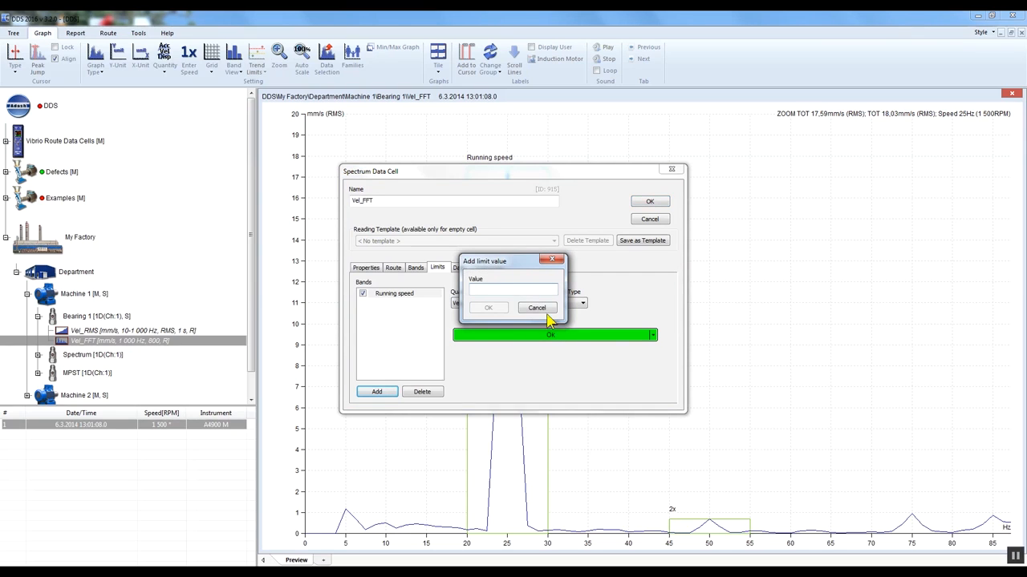
text(3)
click(488, 309)
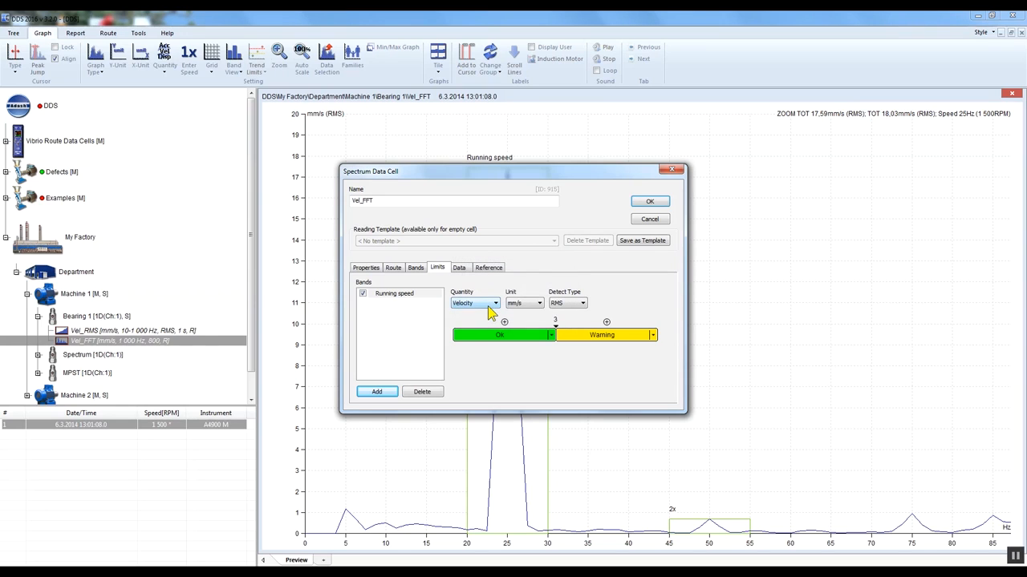
click(607, 322)
text(5)
click(489, 308)
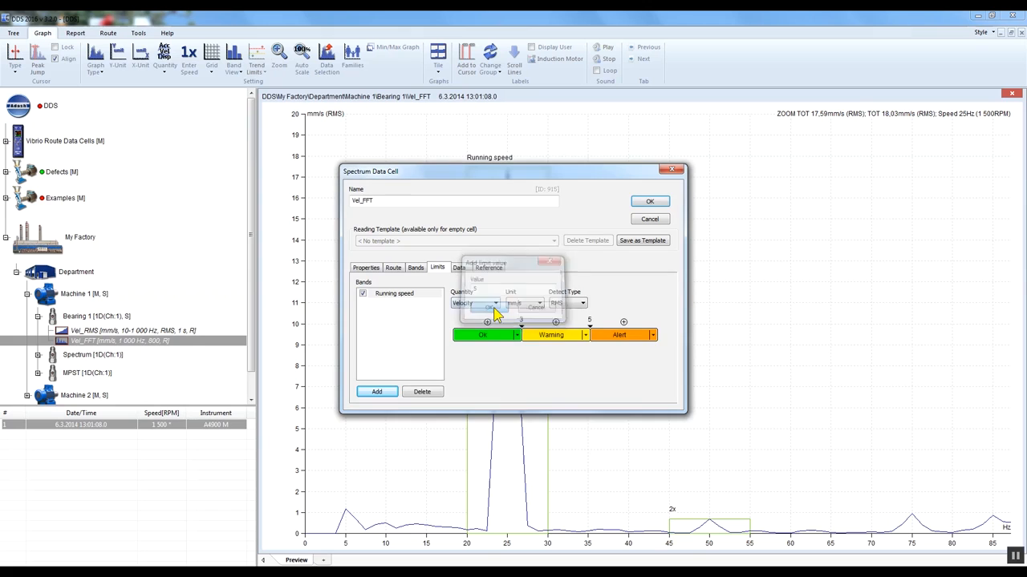
click(624, 322)
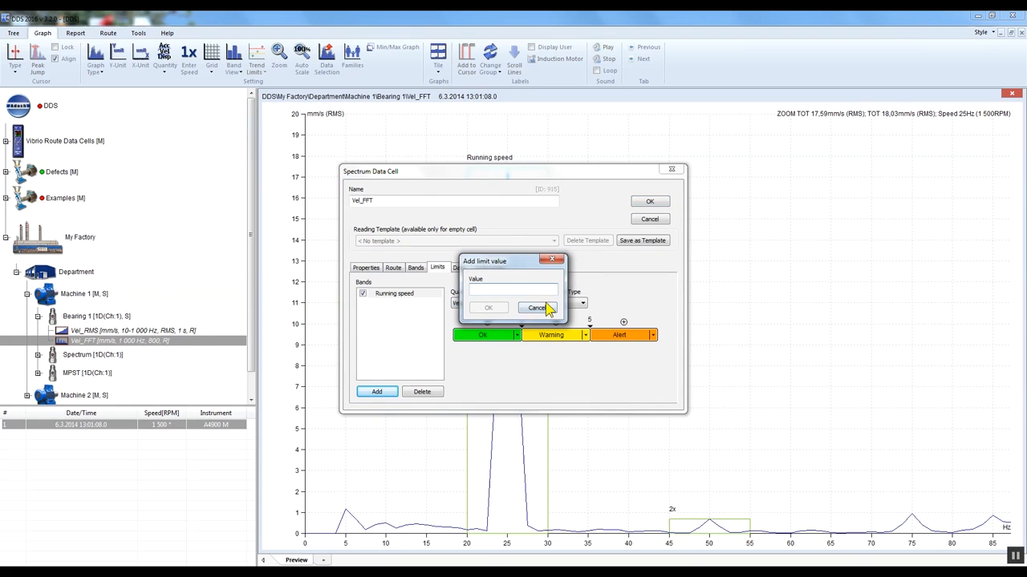
text(7)
click(488, 308)
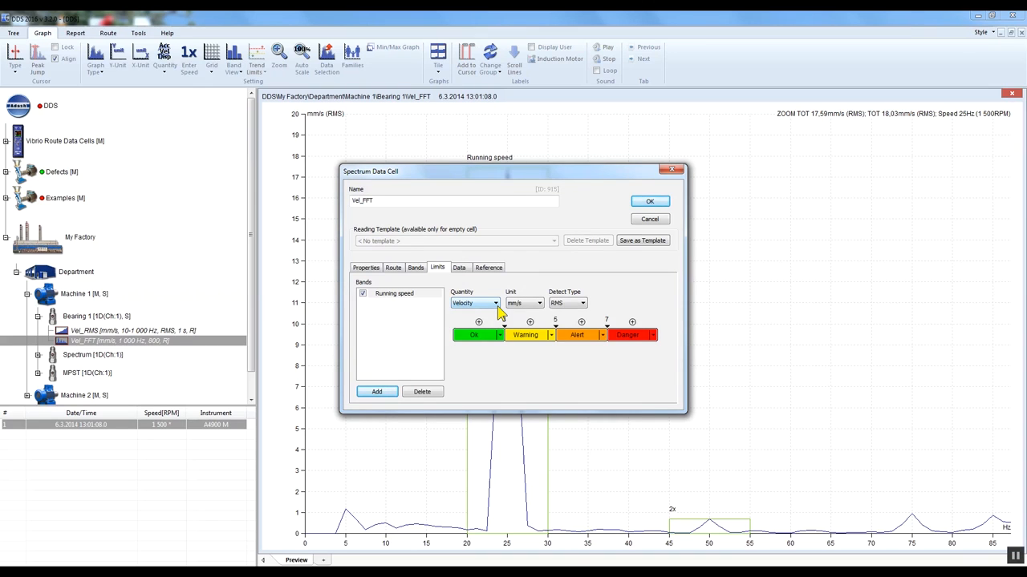
Delete the 7 mm/s limit of the Running speed band and add it again with the value 7
right_click(608, 323)
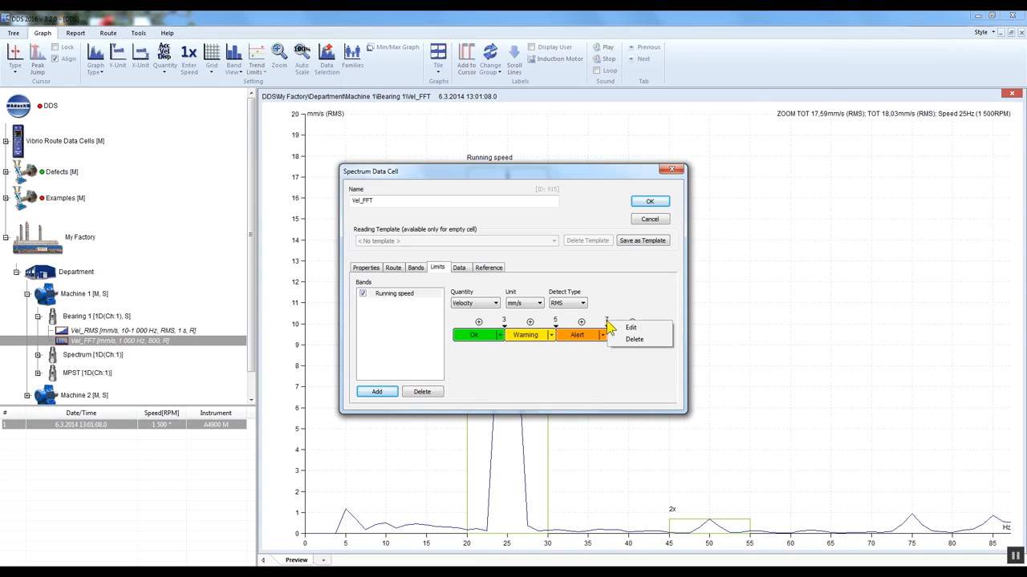
click(635, 340)
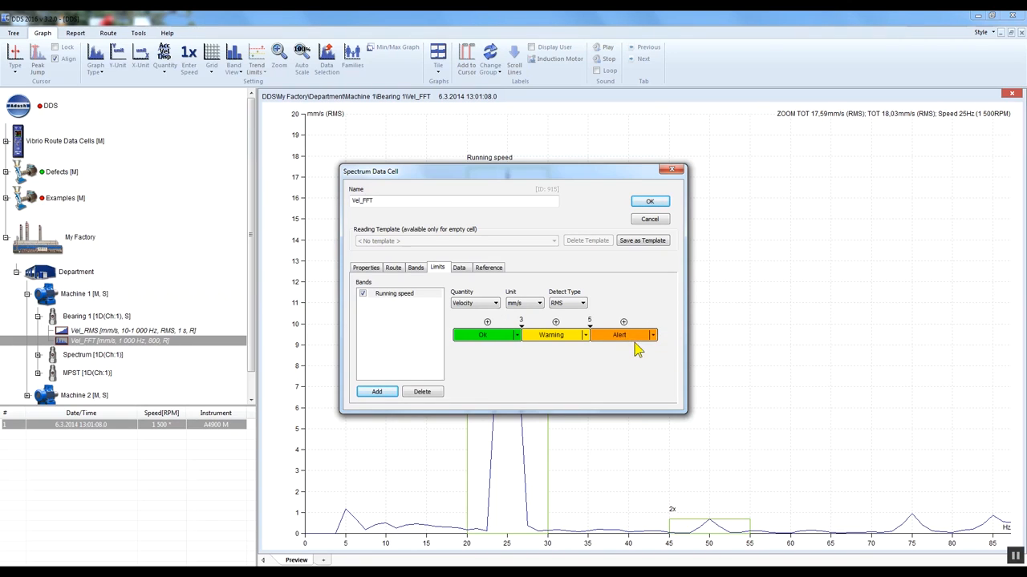
click(624, 323)
text(7)
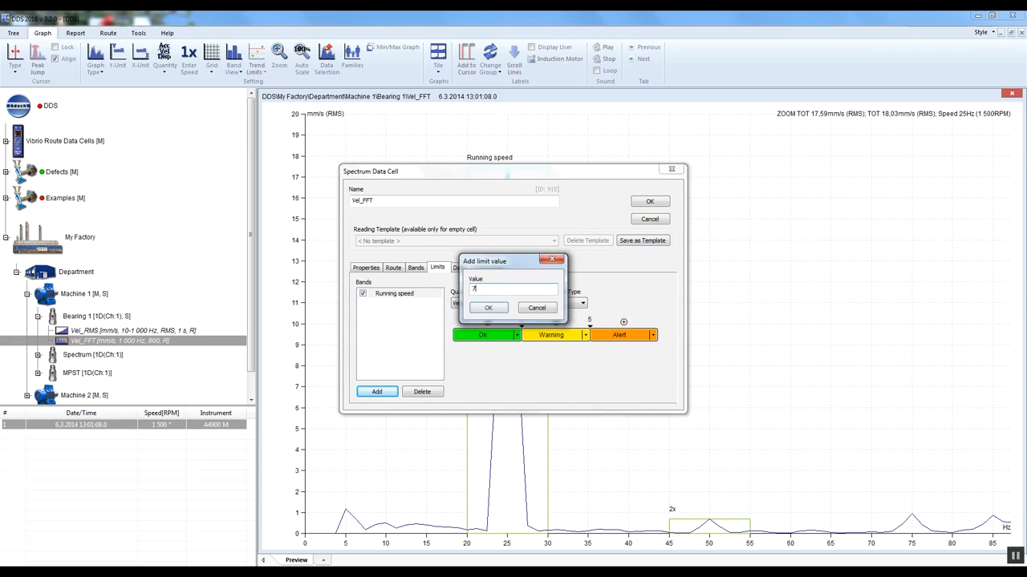
click(489, 308)
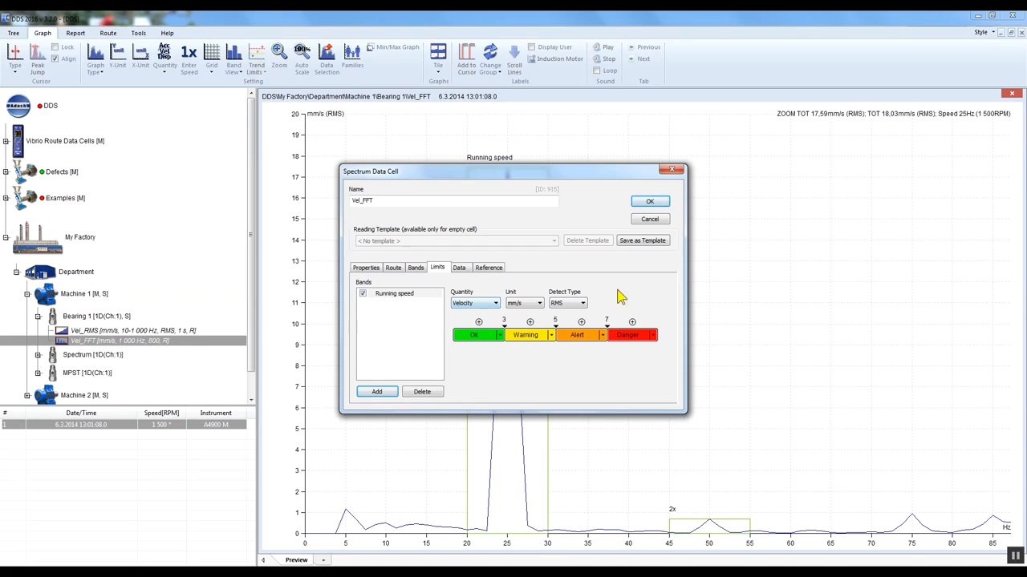
Save the cell properties and display the bands With Limits in the spectrum, enlarged around the low frequencies
click(653, 202)
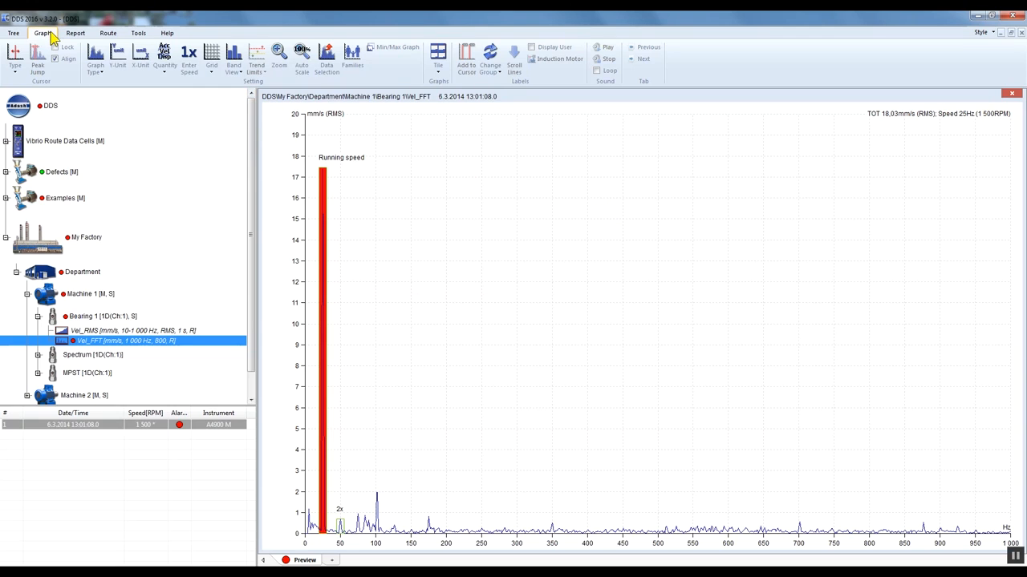
click(234, 67)
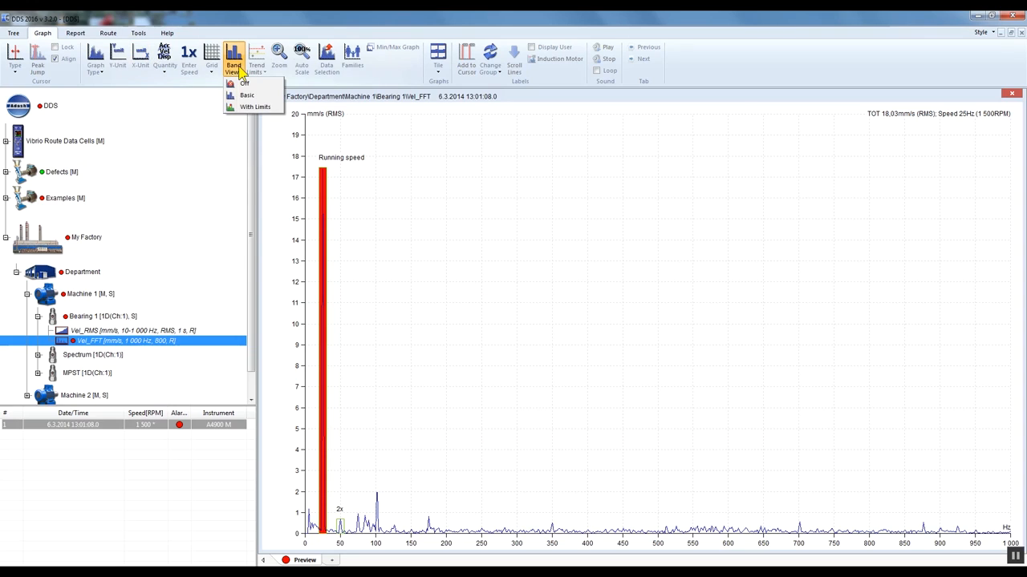
click(276, 110)
drag(395, 546, 298, 552)
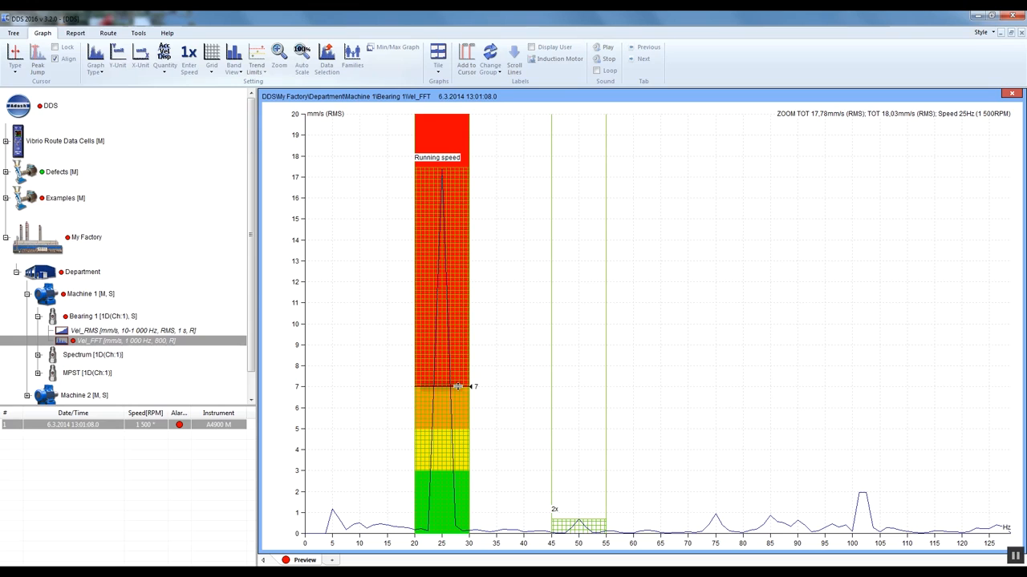
Move the Running speed band's upper limit in the graph to about 9.1 mm/s and return it to 7 mm/s
drag(457, 387, 453, 343)
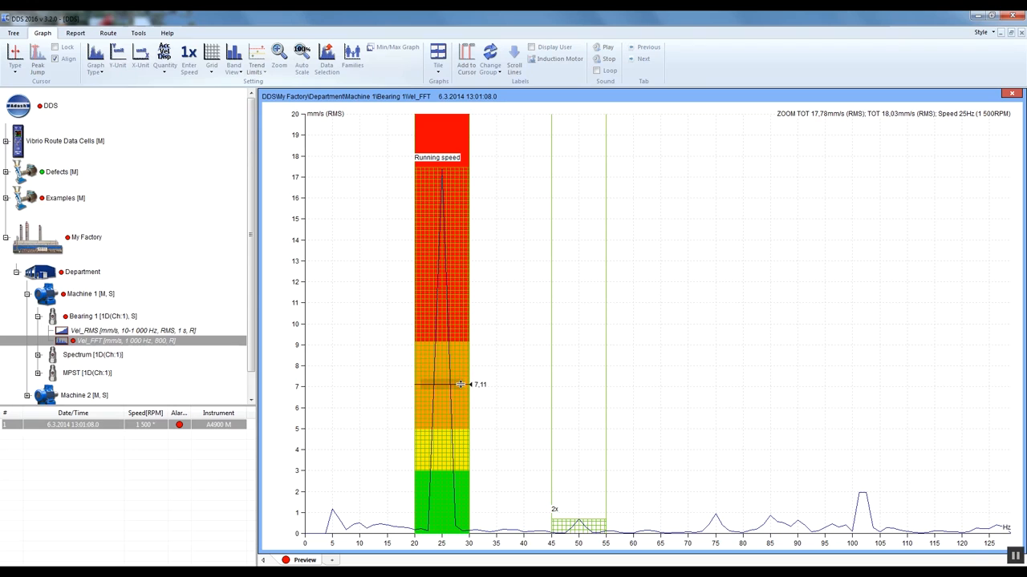
click(460, 387)
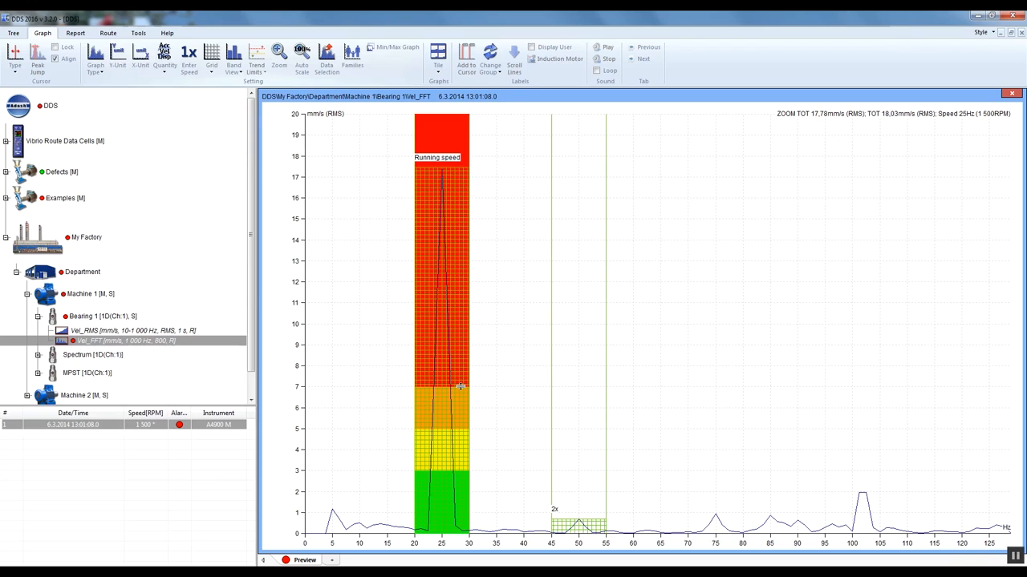
Switch the spectrum's band view off and set it to Basic
click(239, 70)
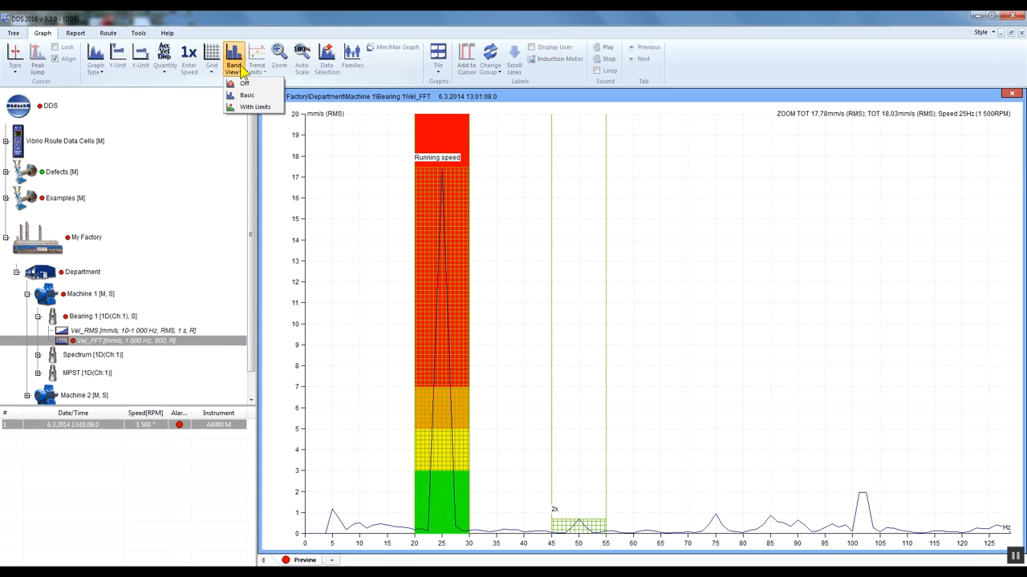
click(244, 85)
click(240, 71)
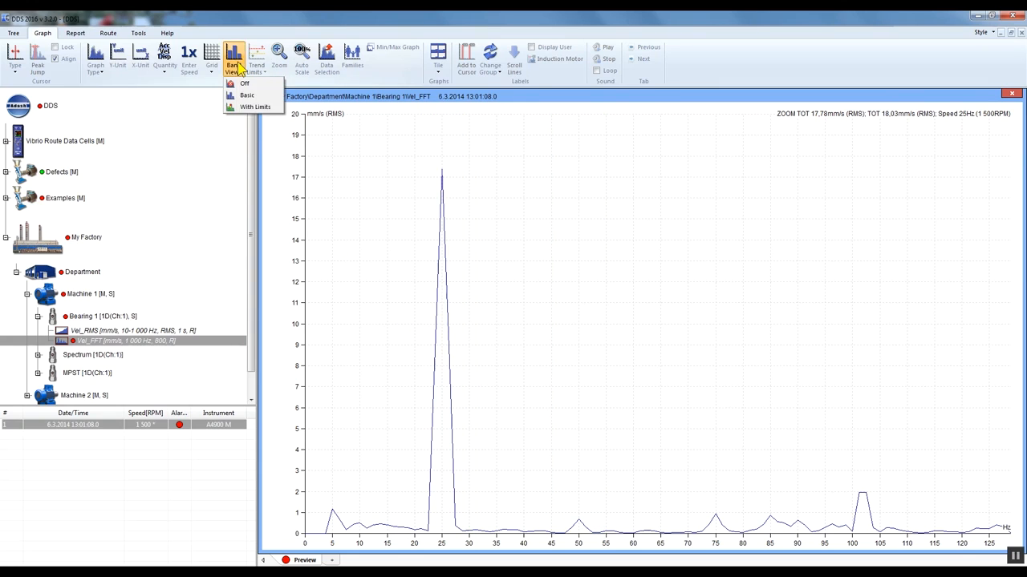
click(245, 96)
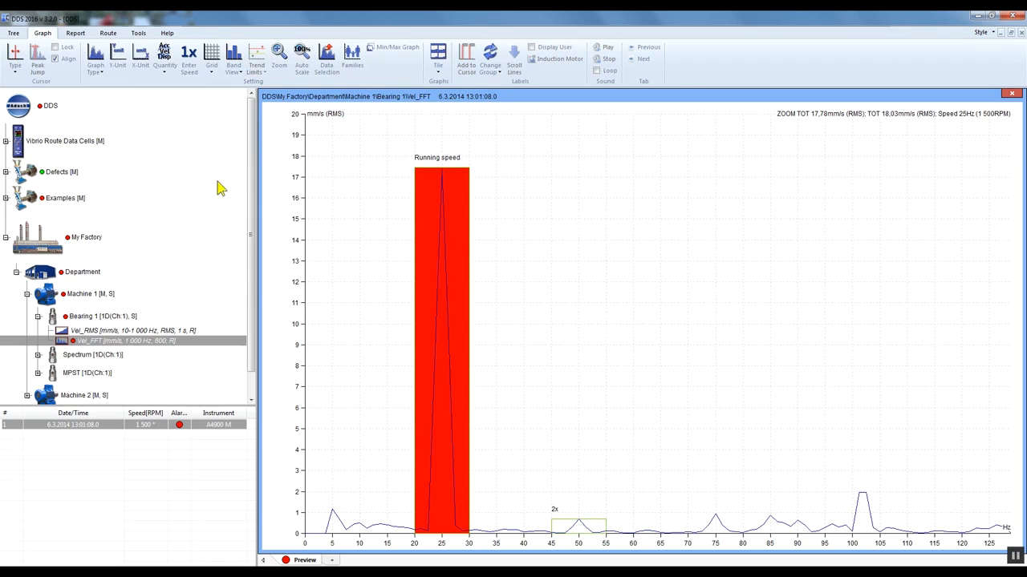
Disable the 2x band in the Vel_FFT cell properties, save, and check the low-frequency part of the spectrum
click(157, 346)
right_click(158, 346)
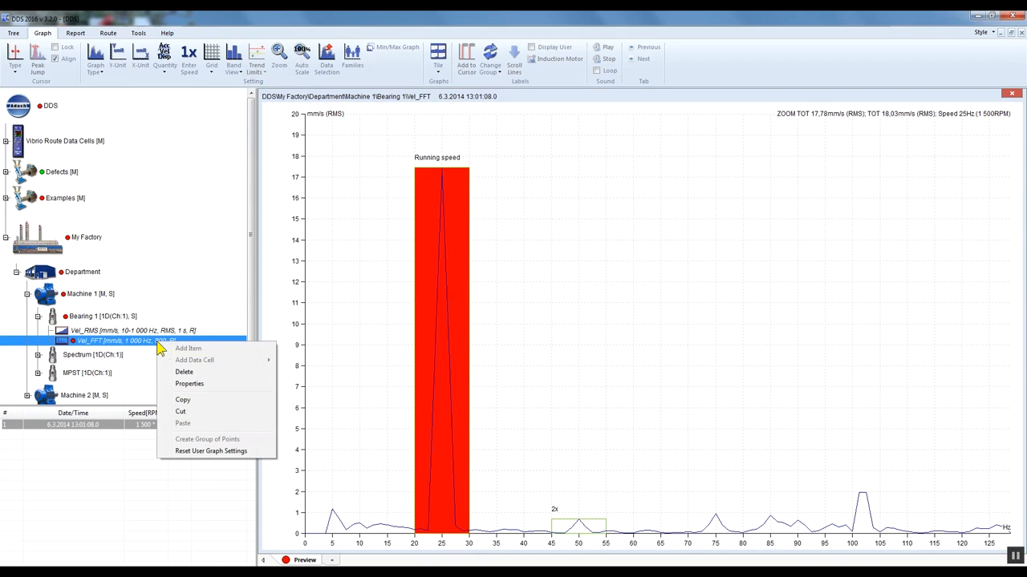
click(210, 383)
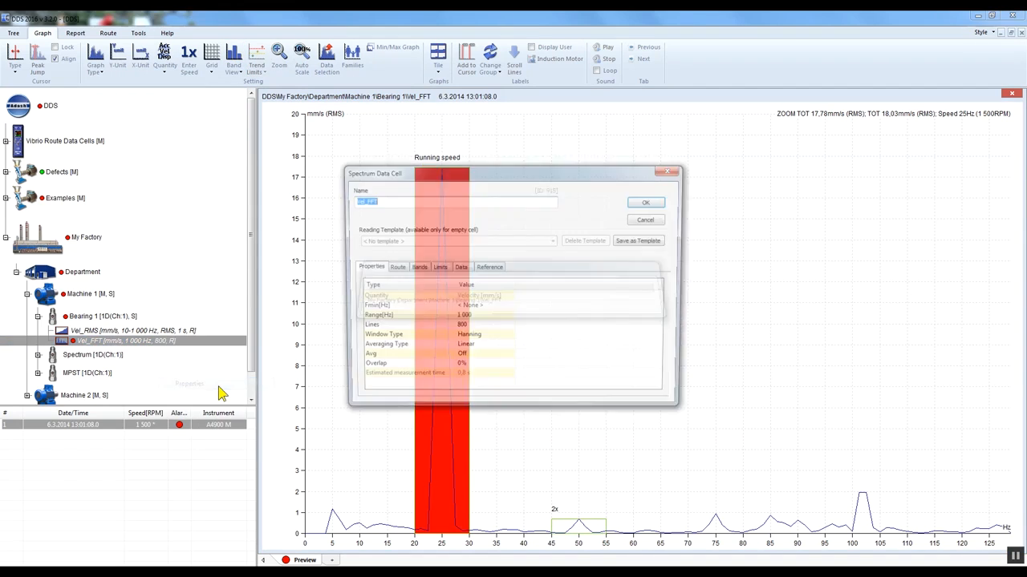
click(415, 270)
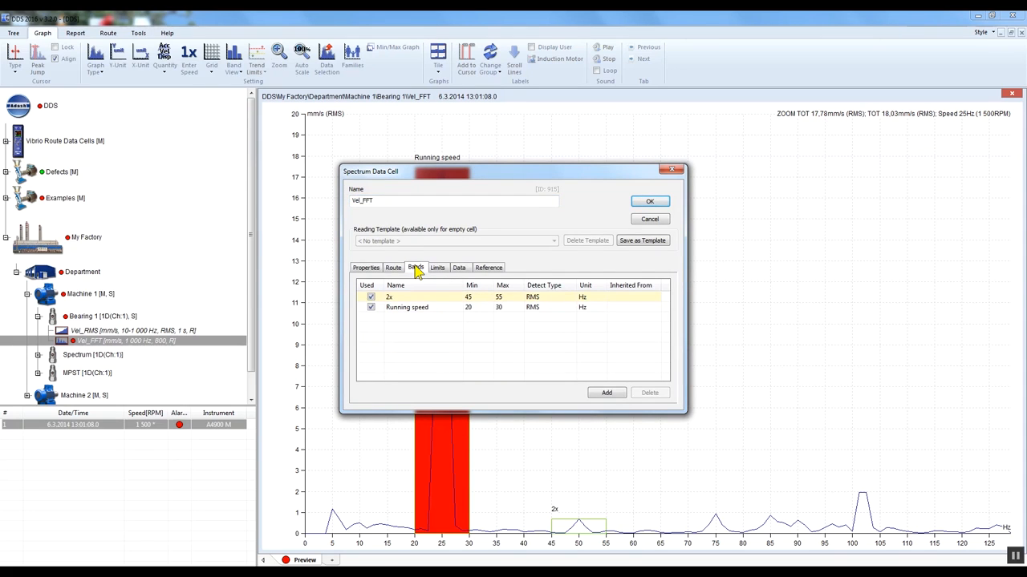
click(371, 297)
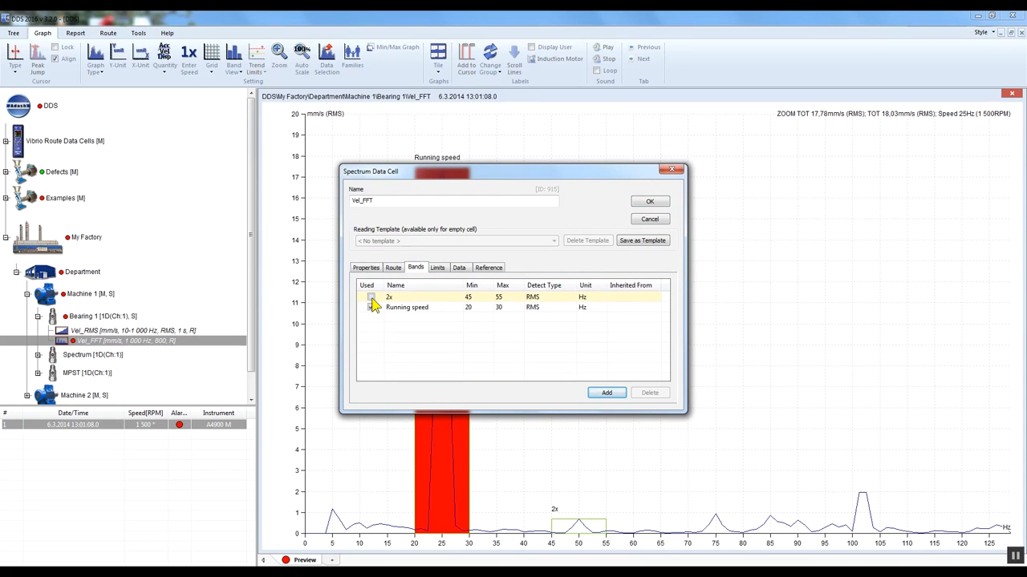
click(649, 203)
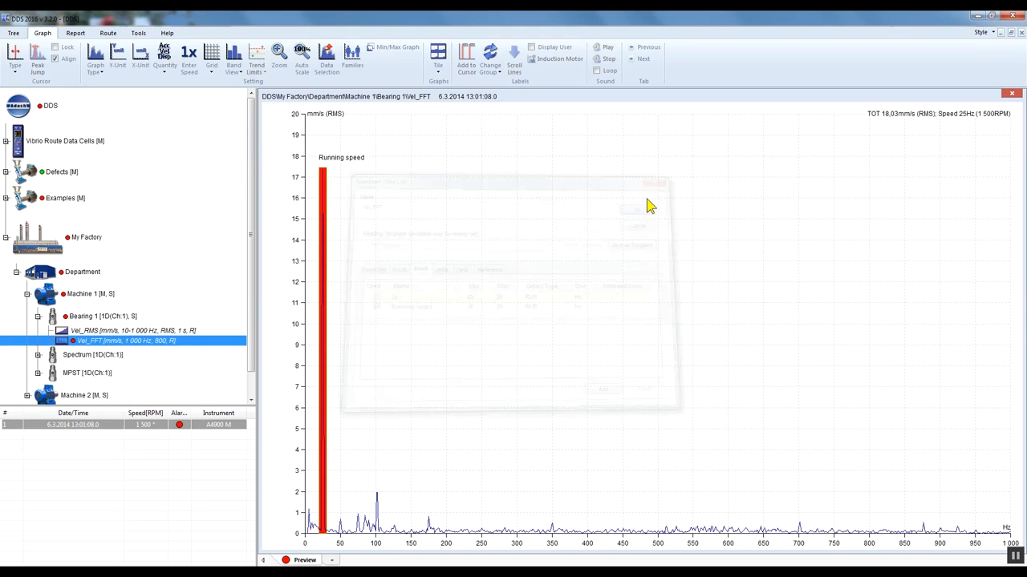
drag(390, 539, 272, 535)
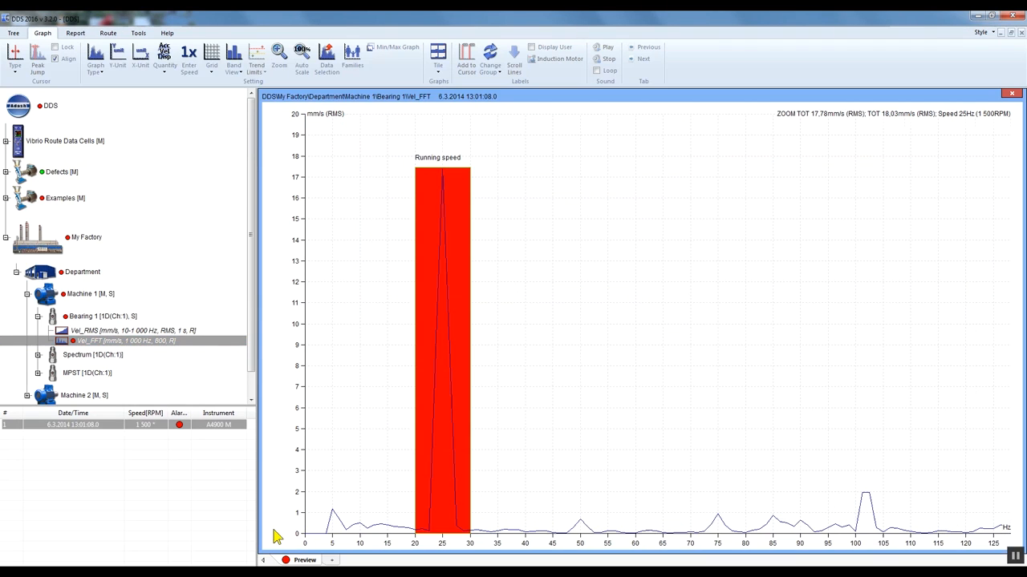
Add a frequency band named Machine speed in the tree item properties of Machine 1
click(142, 296)
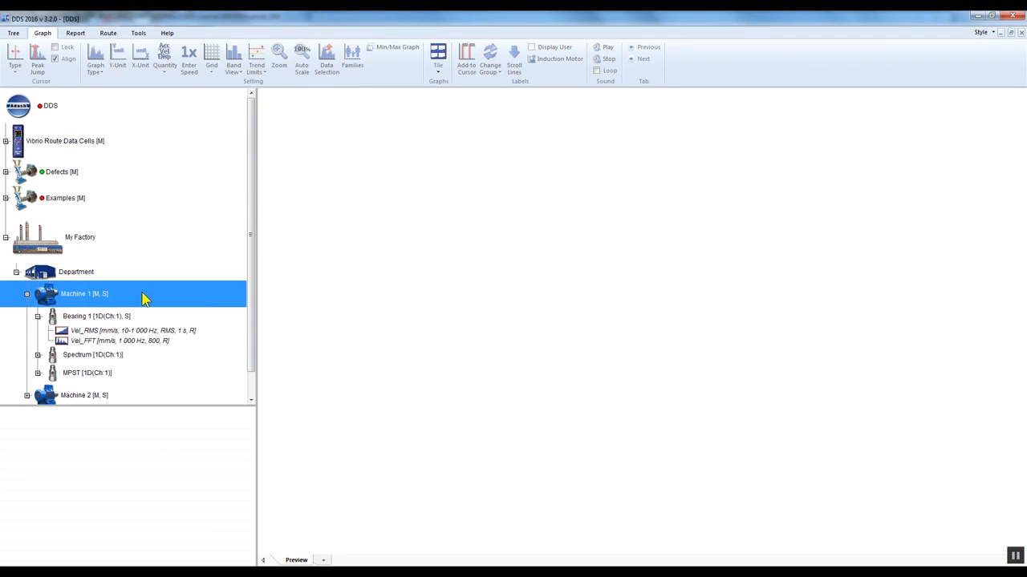
click(85, 274)
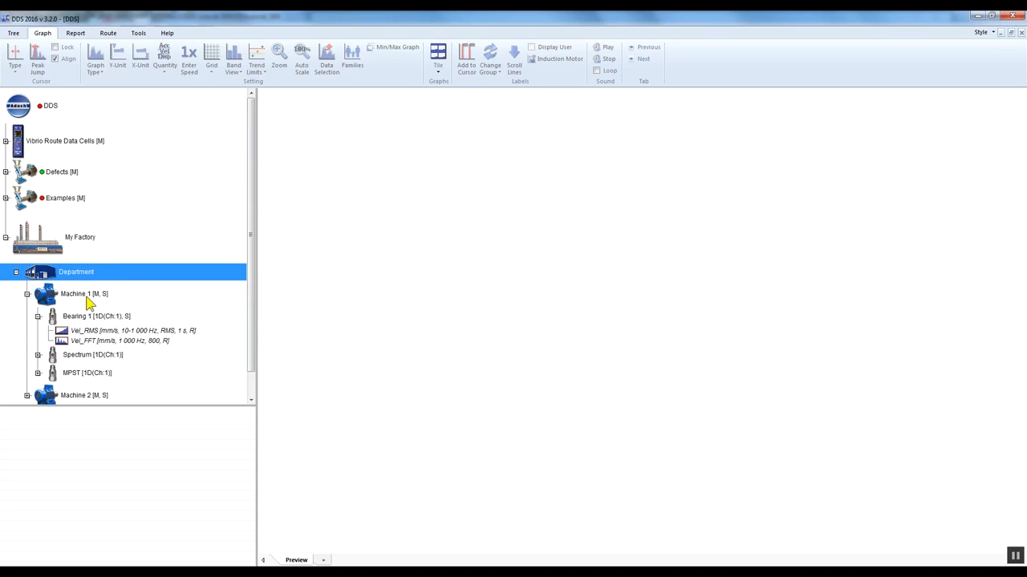
click(93, 300)
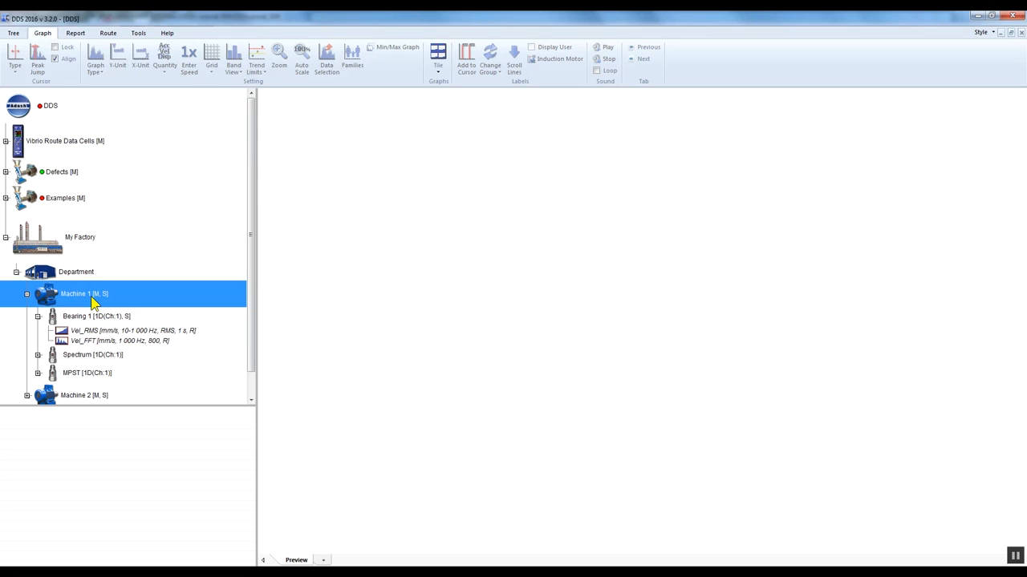
right_click(121, 295)
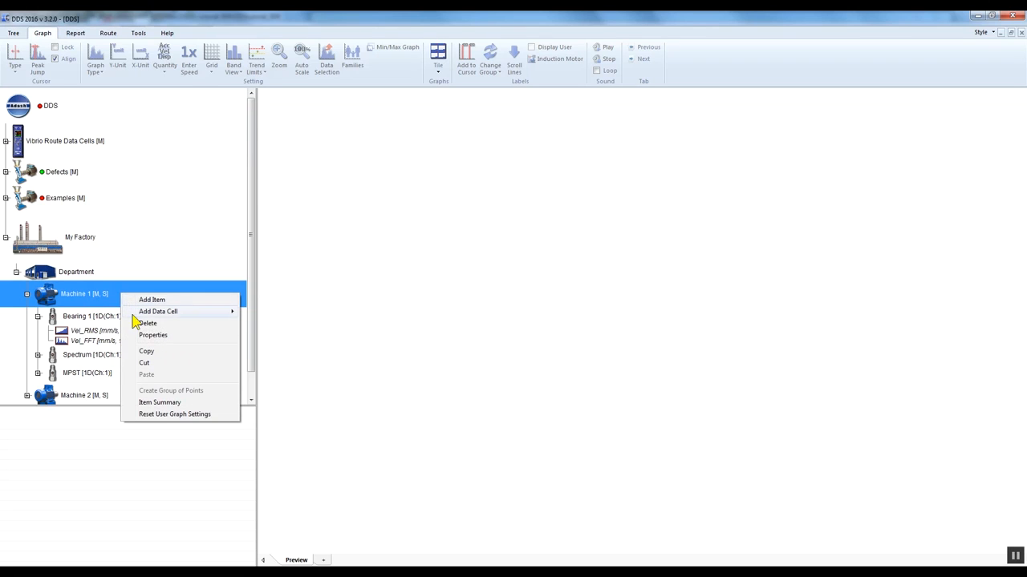
click(176, 335)
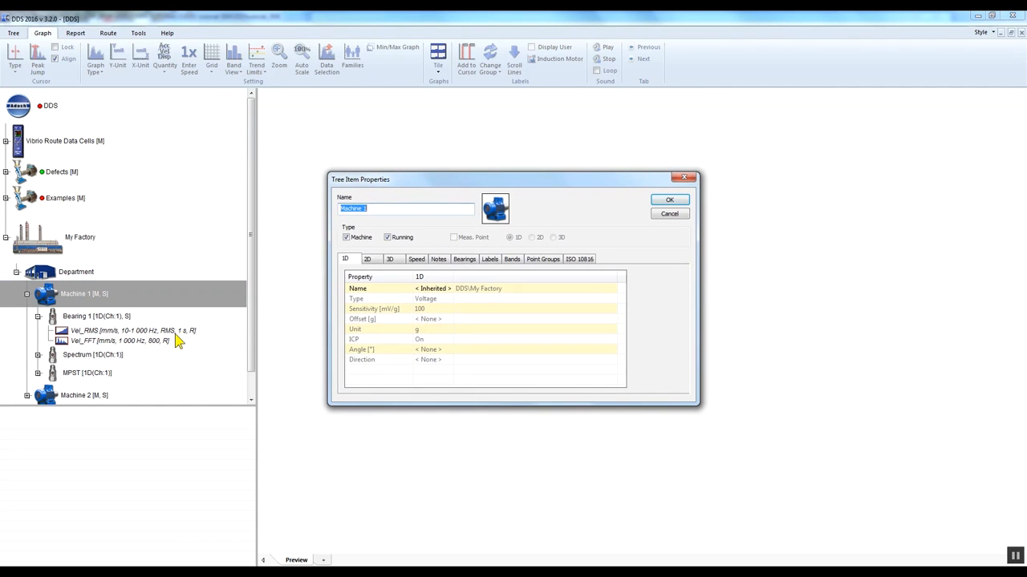
click(520, 263)
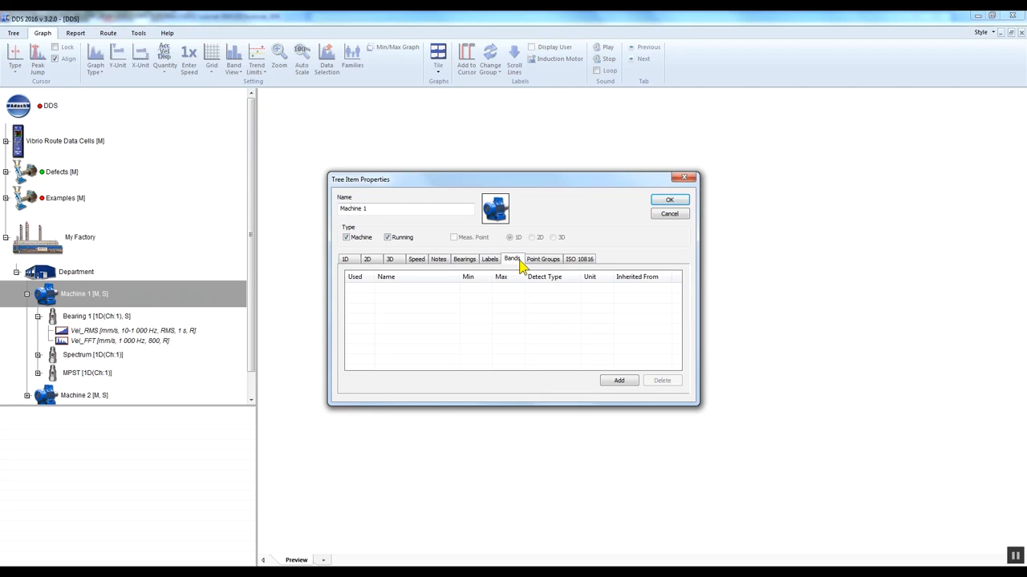
click(619, 380)
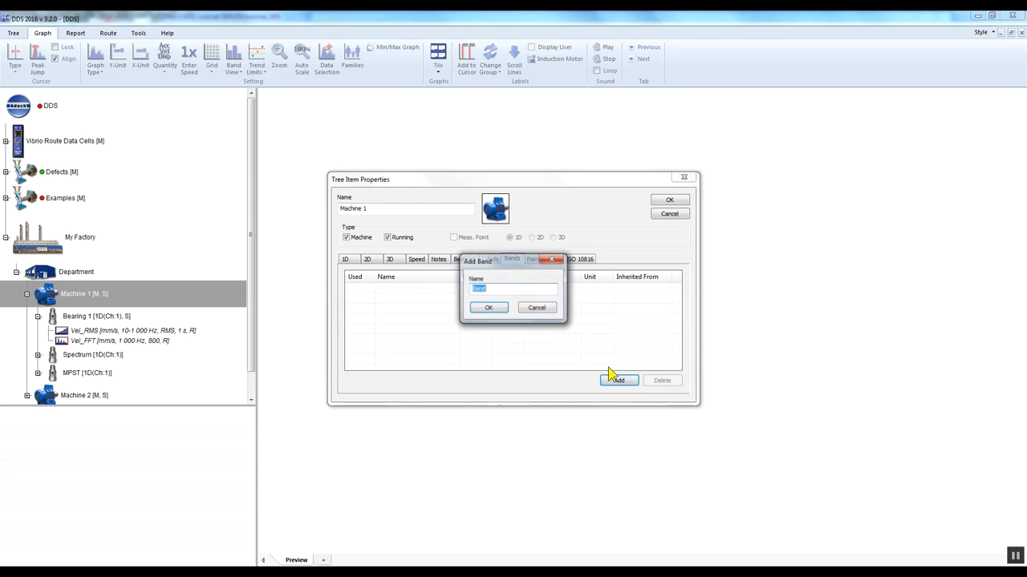
text(Machine spee)
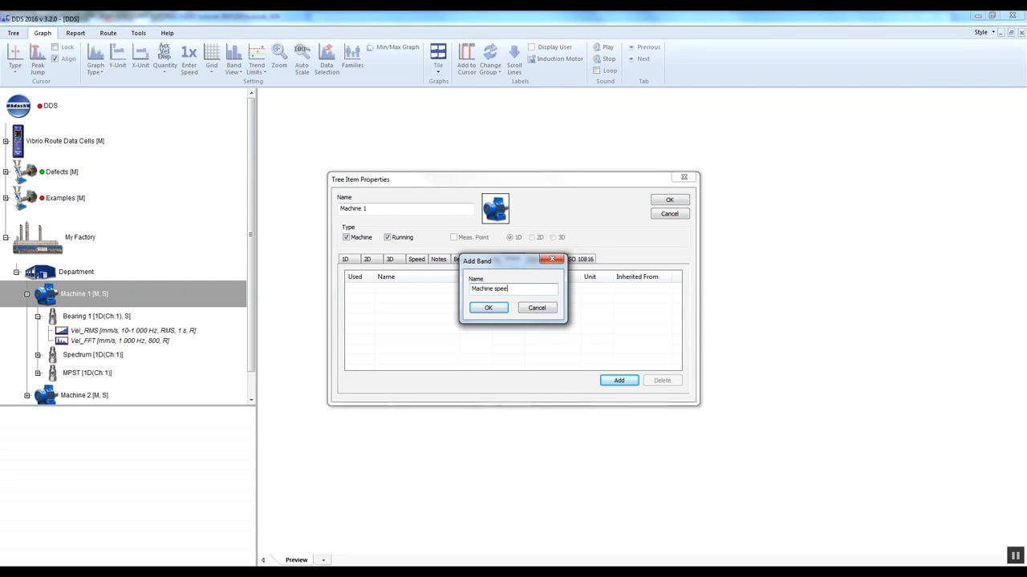
click(491, 309)
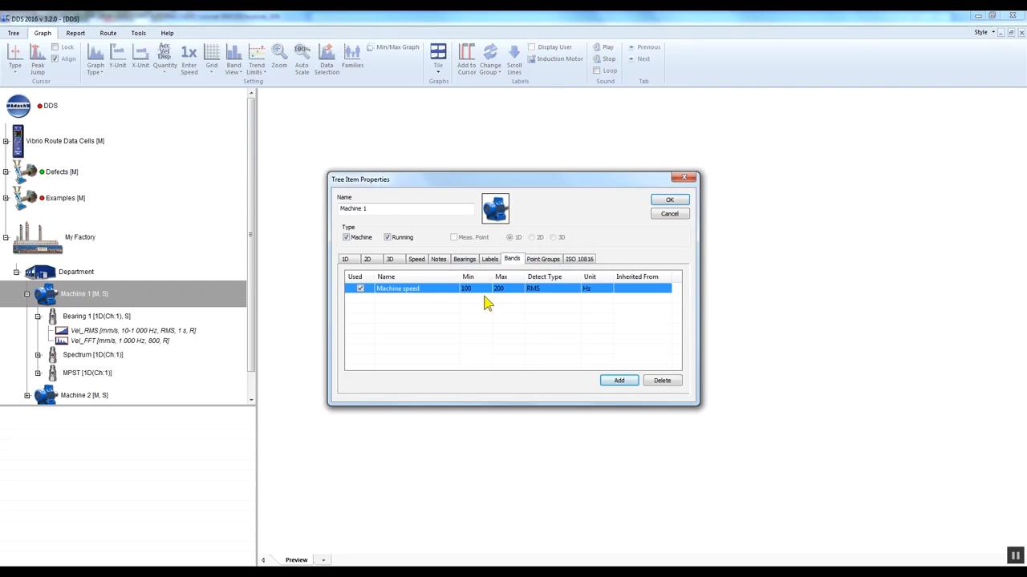
Set the Machine speed band's range to 20–30 Hz and save the Machine 1 properties
text(2030)
key(Tab)
click(678, 200)
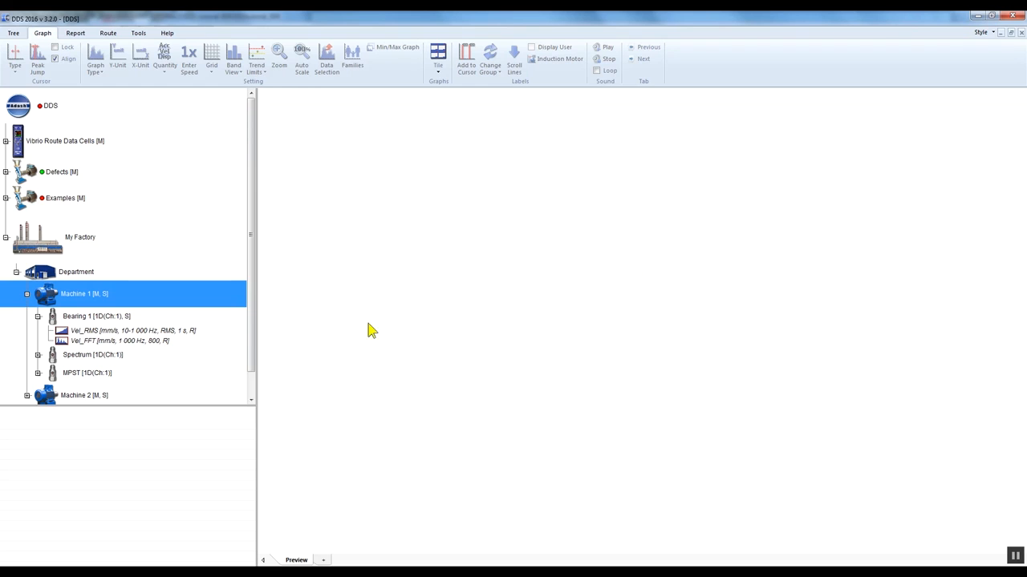
Check the inherited Machine speed band in the Vel_FFT cell properties and start adding band limits for it
click(138, 342)
right_click(176, 342)
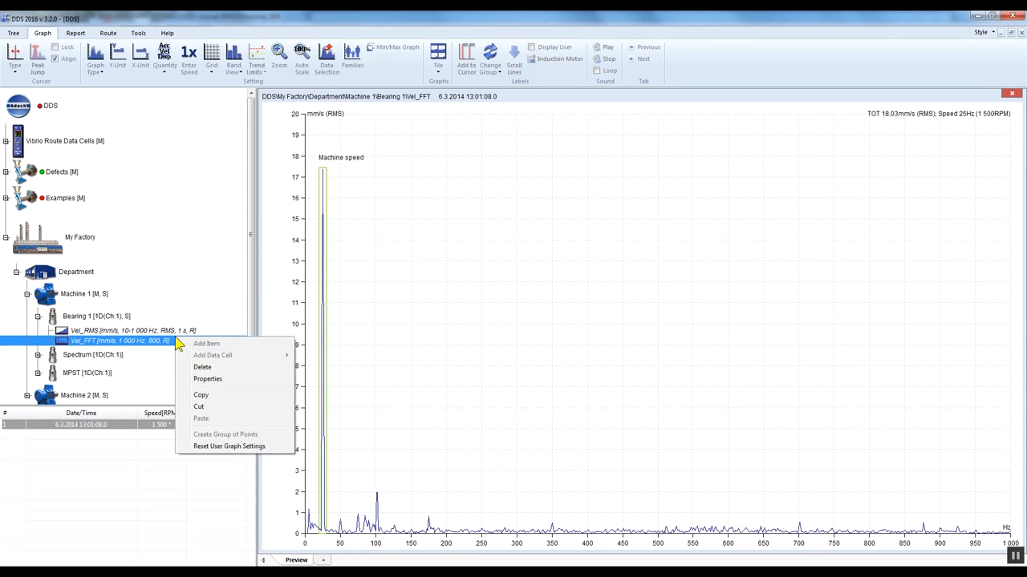
click(231, 383)
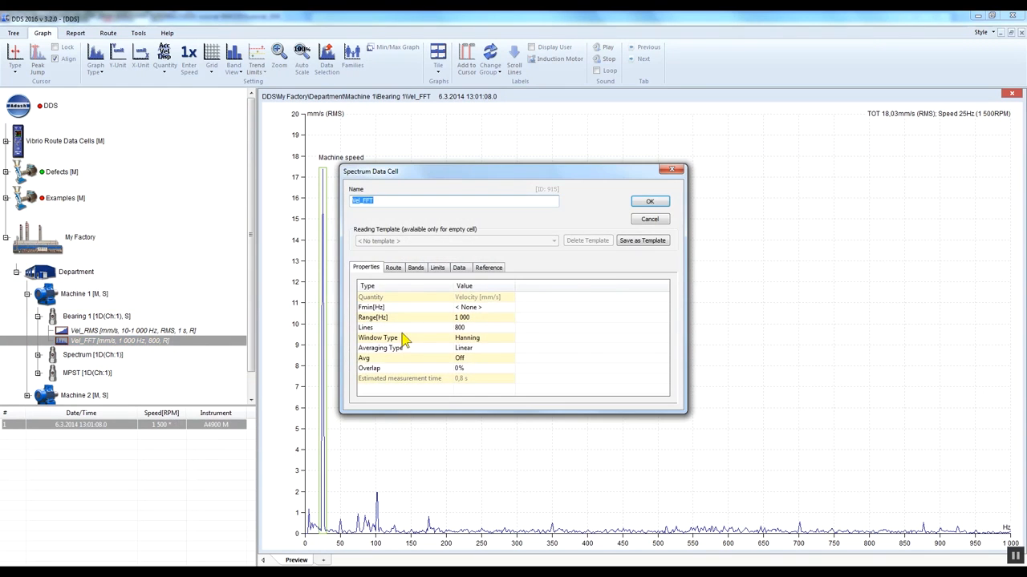
click(417, 268)
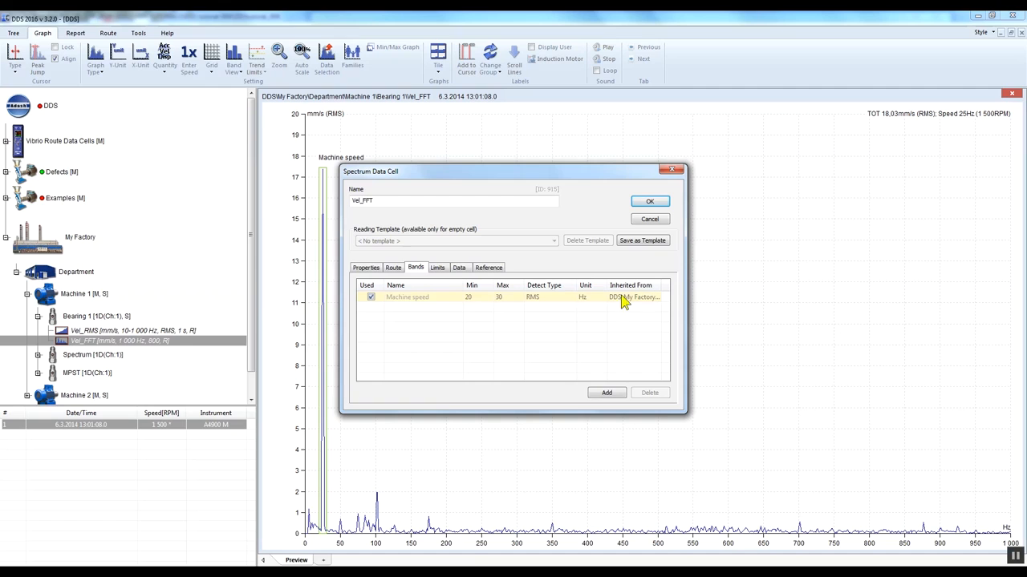
click(439, 269)
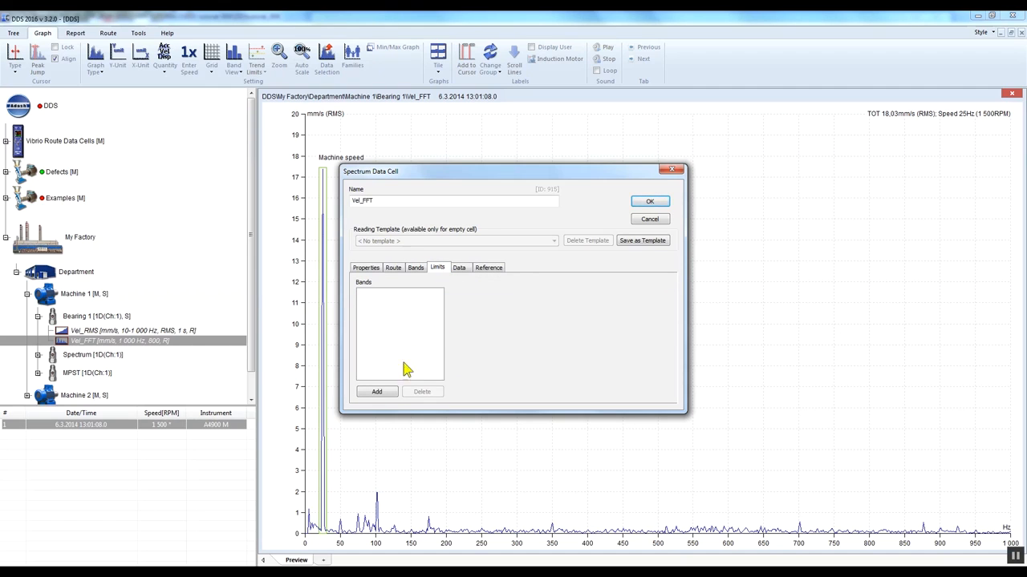
click(386, 392)
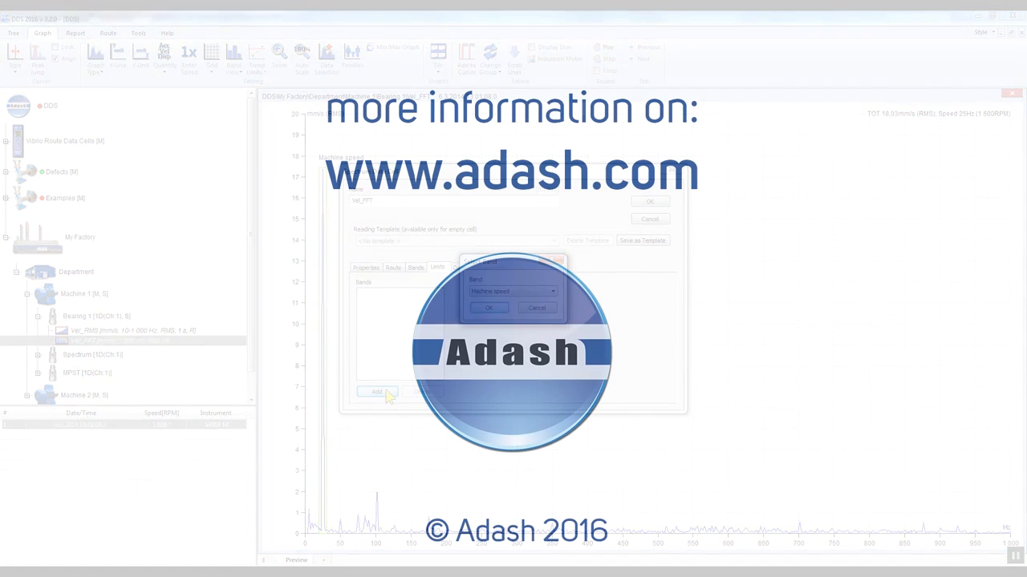